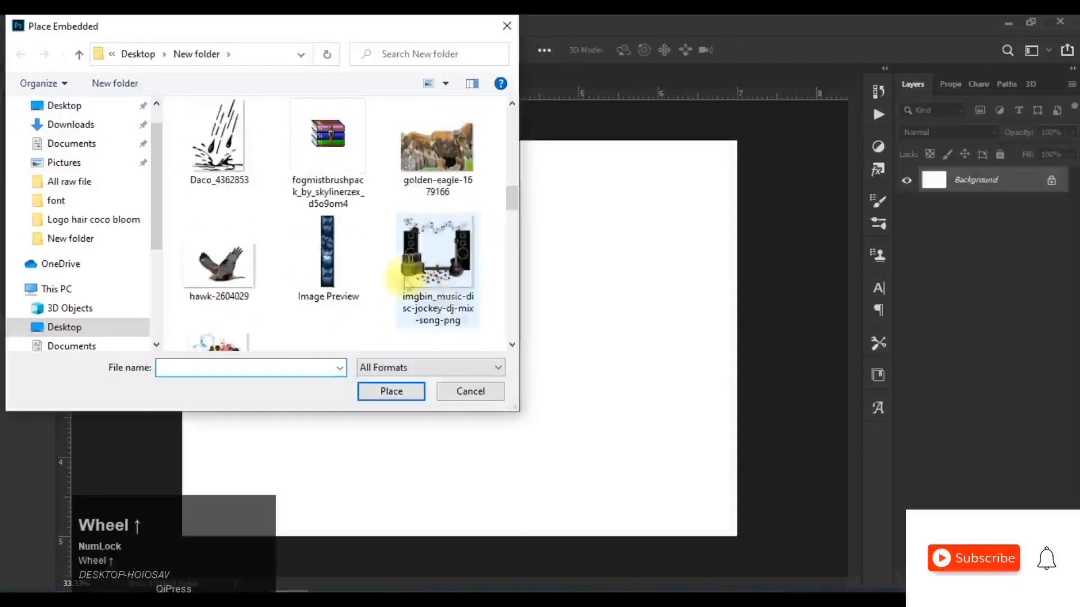
Step: Place the campfire photo with crossed logs and flying sparks from the Downloads folder as an embedded image
scroll(426, 280, "up", 15)
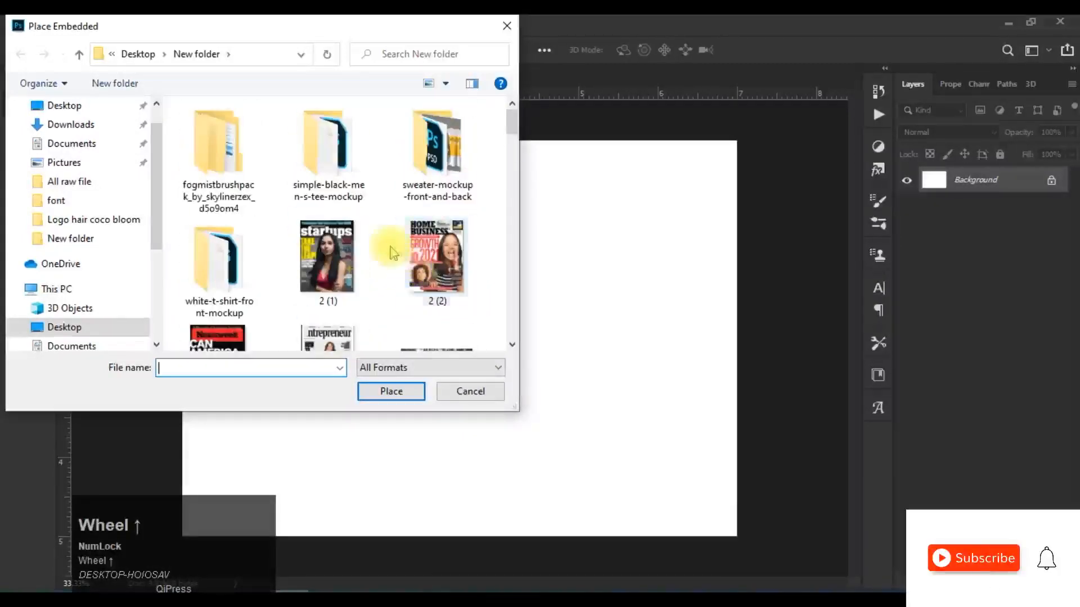
scroll(392, 252, "down", 12)
scroll(392, 252, "down", 3)
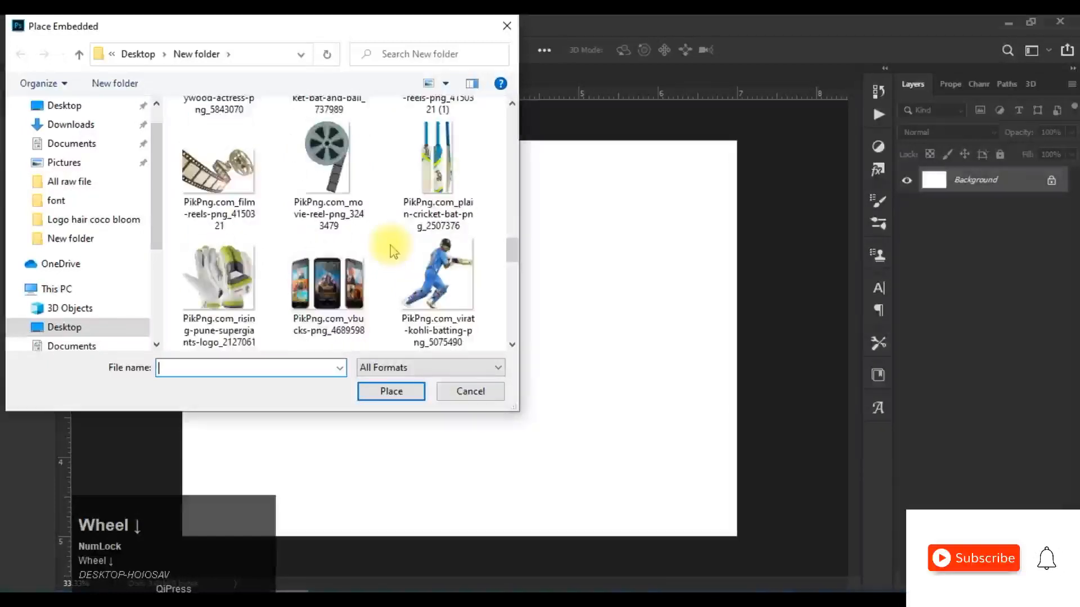
scroll(392, 252, "down", 3)
scroll(149, 248, "up", 1)
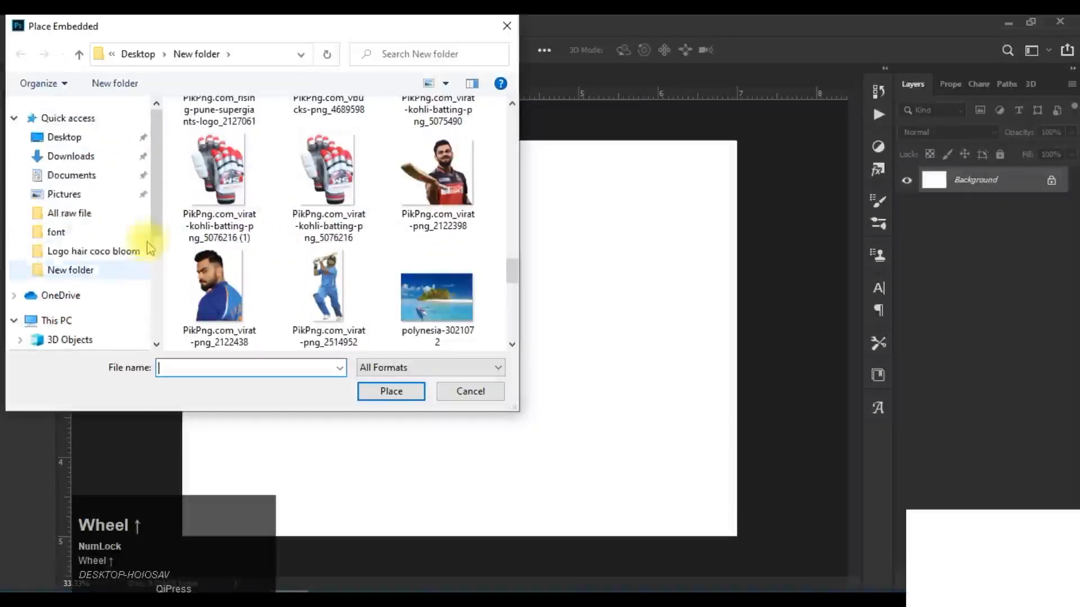
left_click(73, 157)
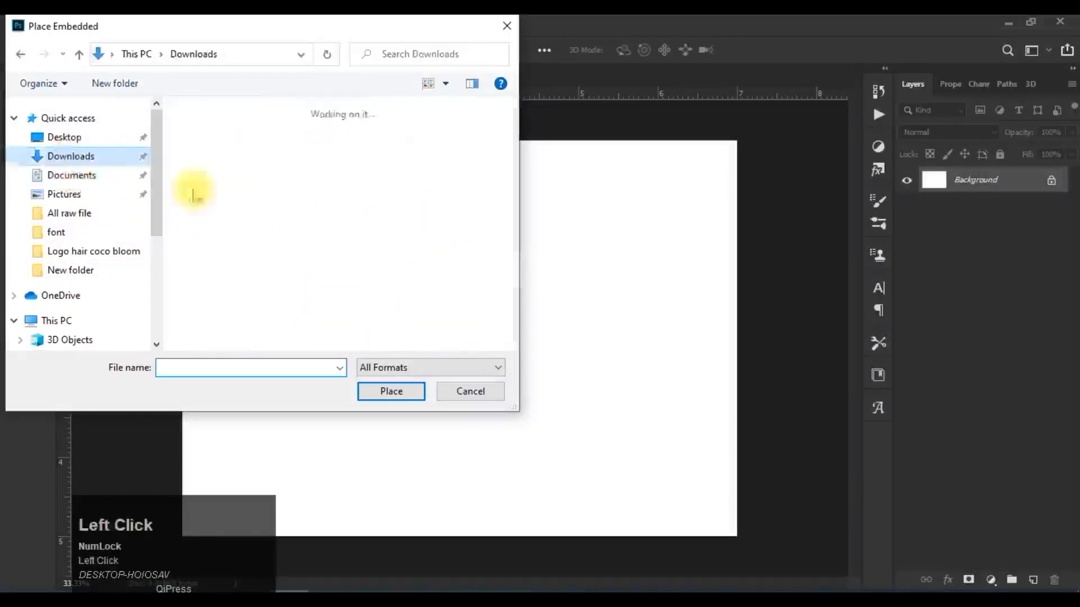
scroll(359, 223, "down", 5)
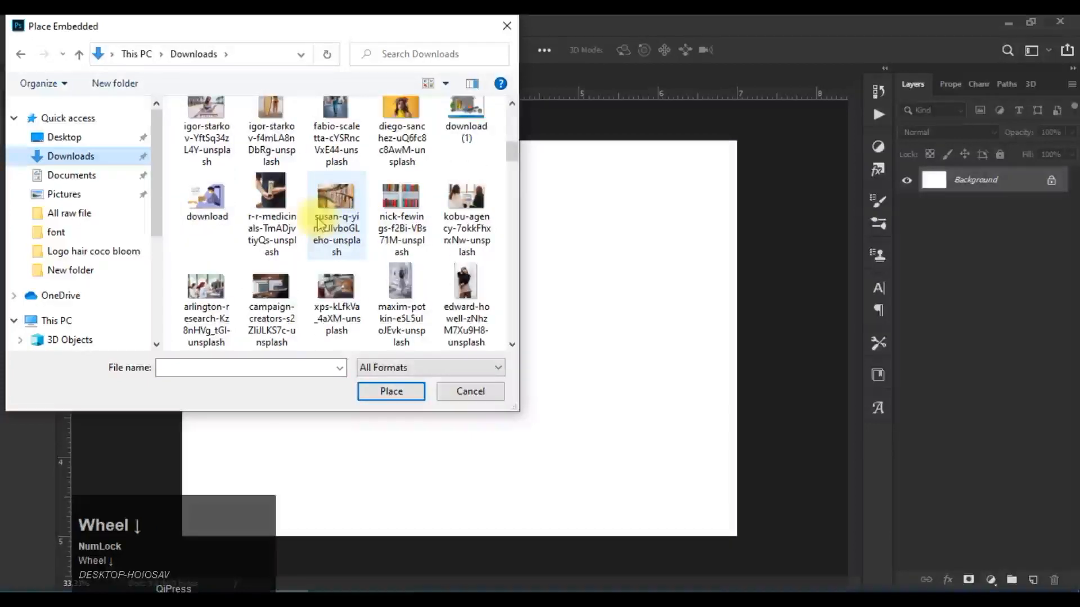
scroll(360, 248, "down", 3)
scroll(376, 264, "down", 6)
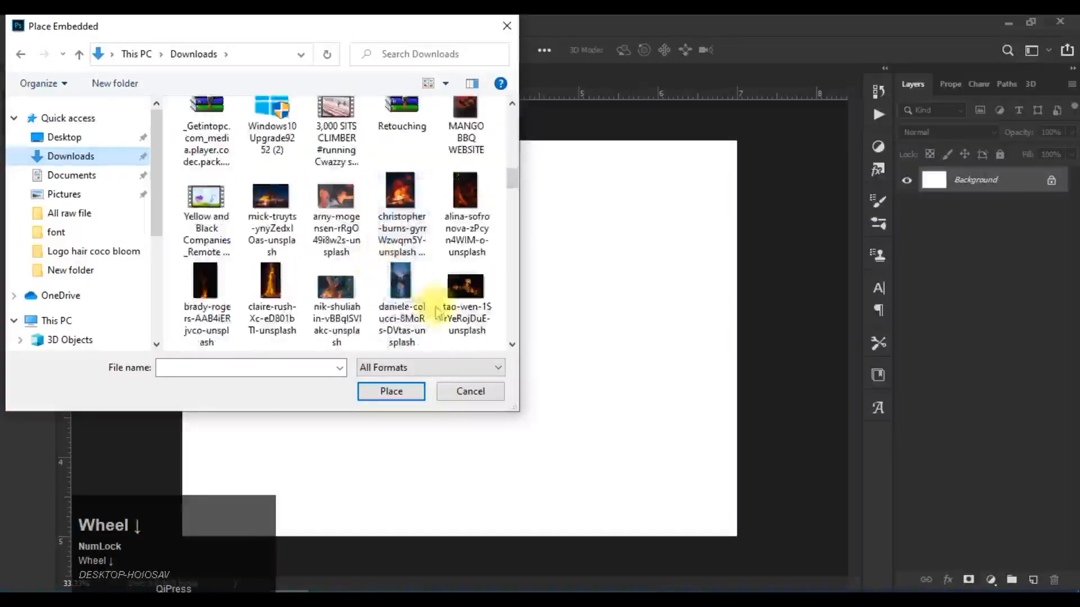
scroll(371, 295, "down", 3)
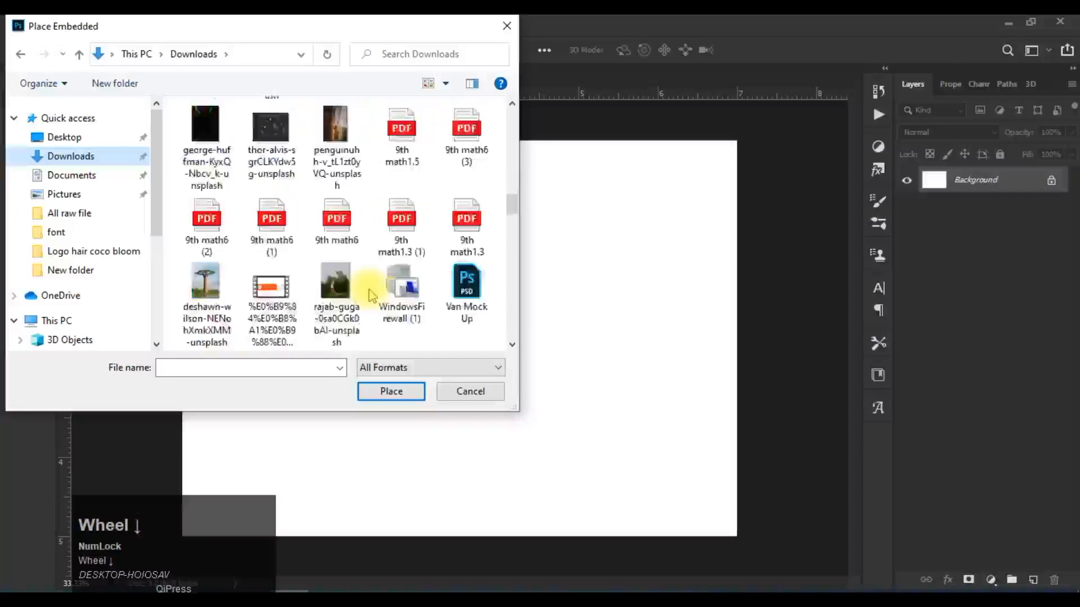
scroll(371, 295, "up", 5)
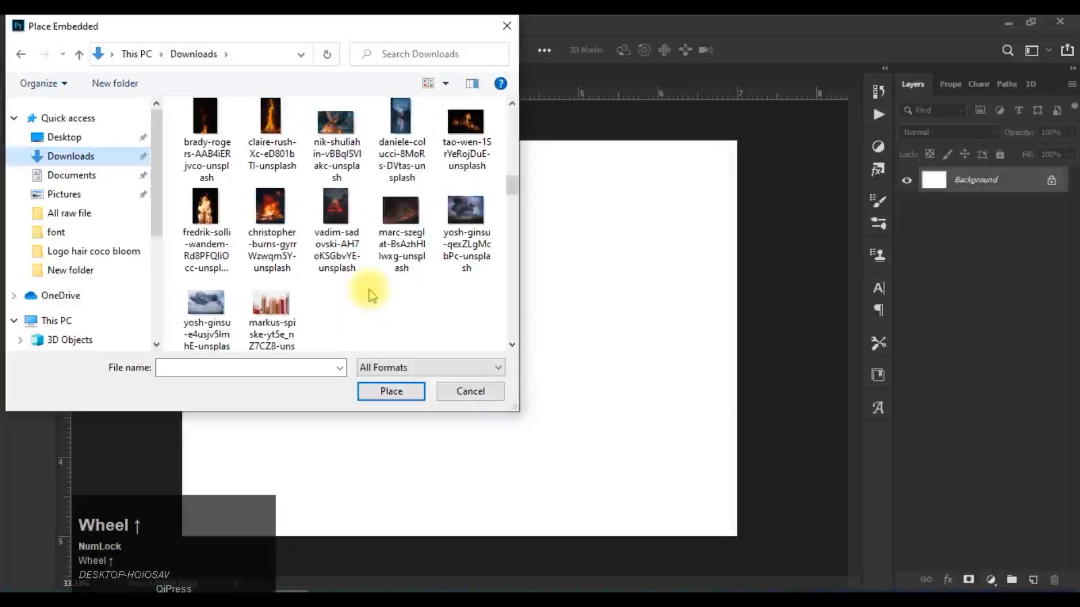
left_click(333, 135)
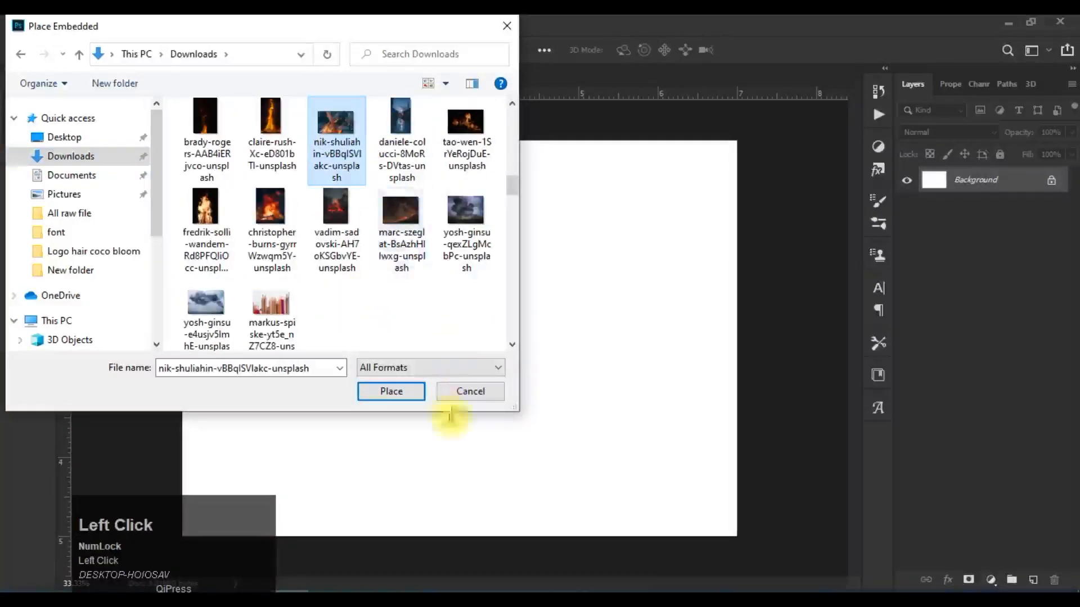
left_click(410, 400)
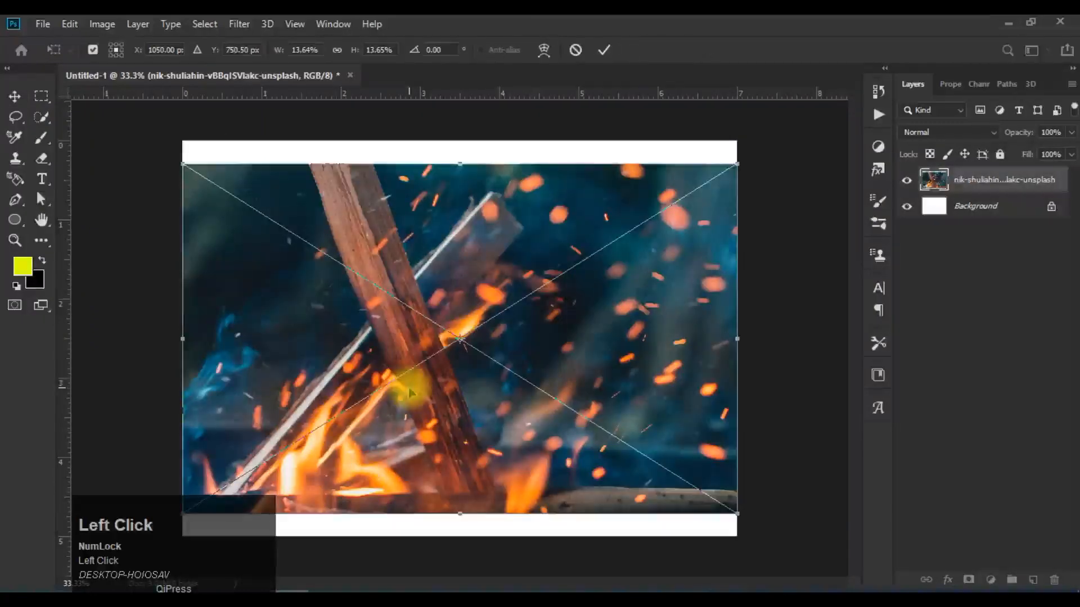
Step: Enlarge the placed campfire photo to about 15.13% and shift it slightly down over the canvas
left_click_drag(737, 167, 798, 126)
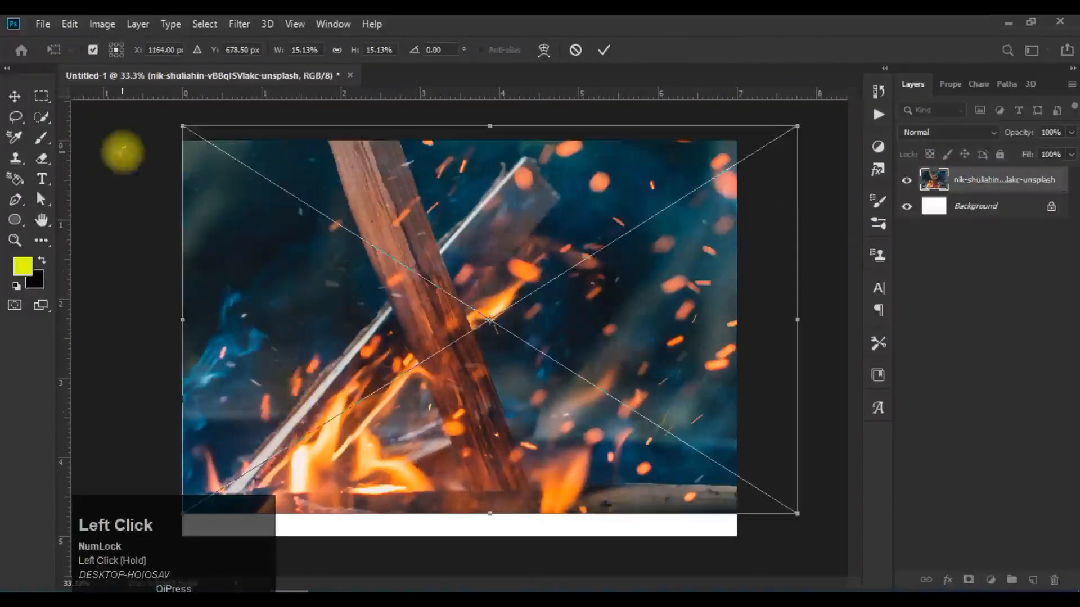
left_click(604, 49)
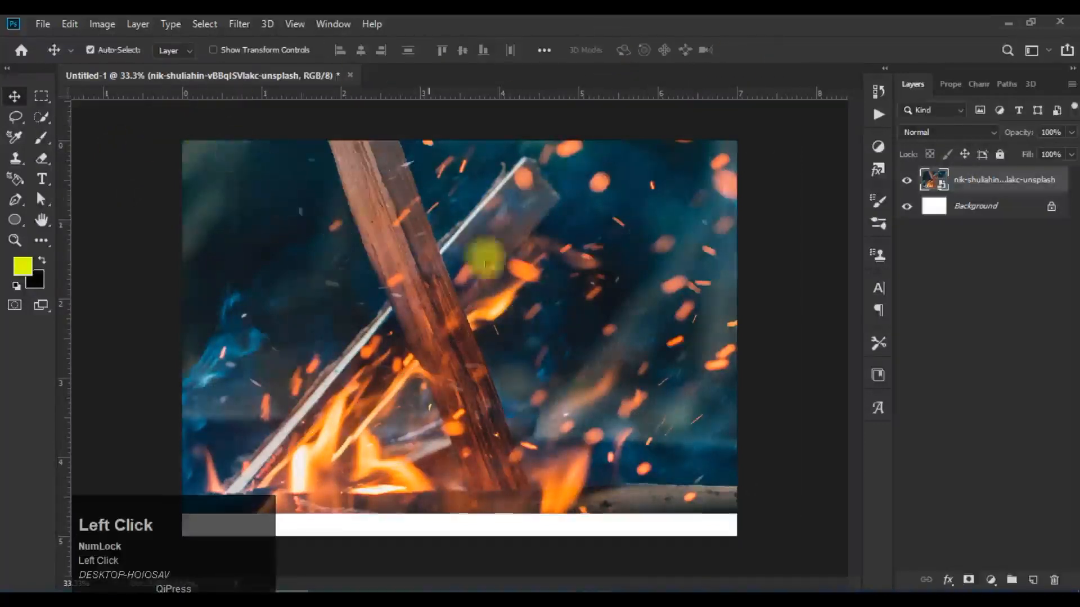
mouse_move(489, 312)
left_mouse_down()
mouse_move(489, 338)
mouse_move(483, 318)
left_mouse_up()
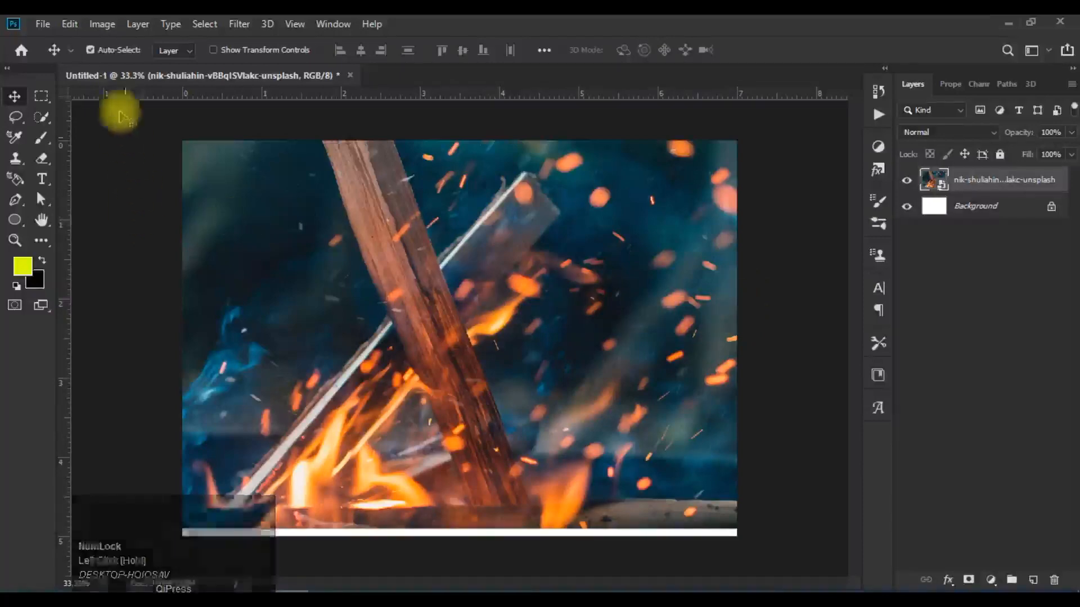
Step: Duplicate the Untitled-1 document under the name copy and compare the two documents
left_click(102, 26)
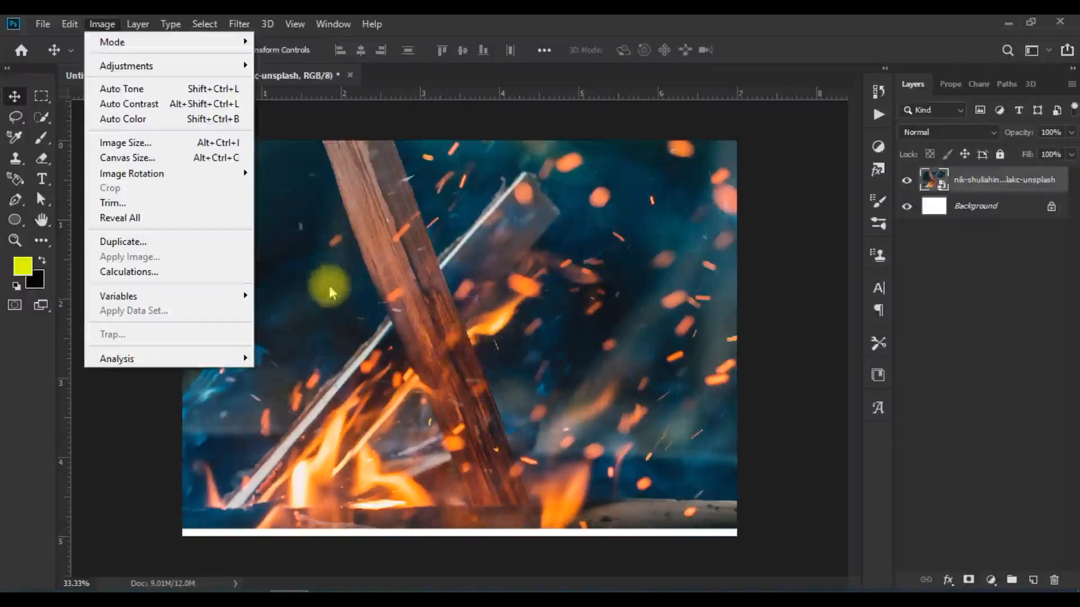
left_click(150, 245)
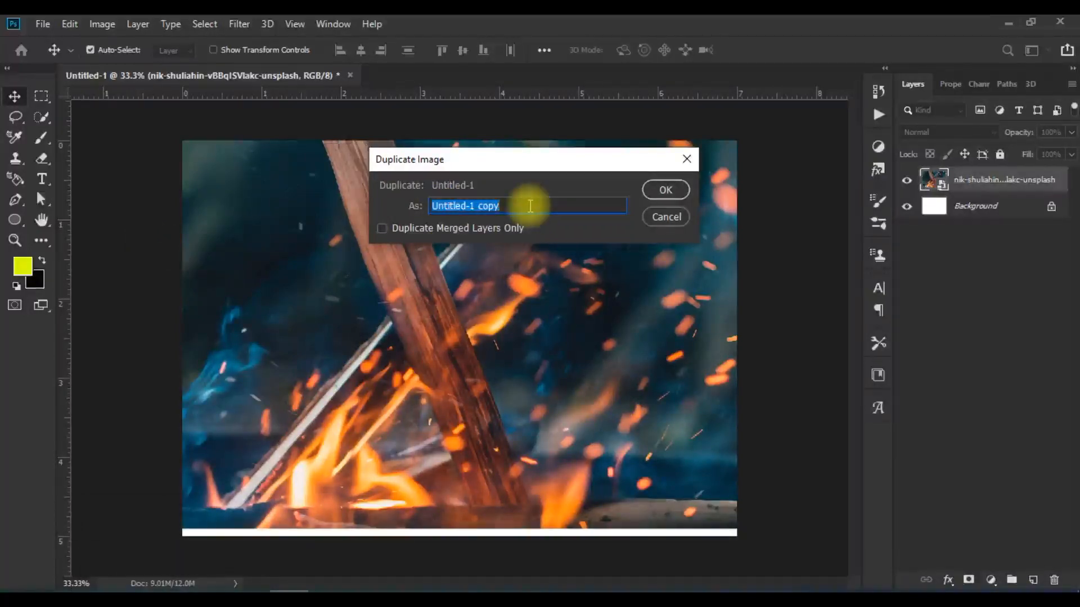
type("co")
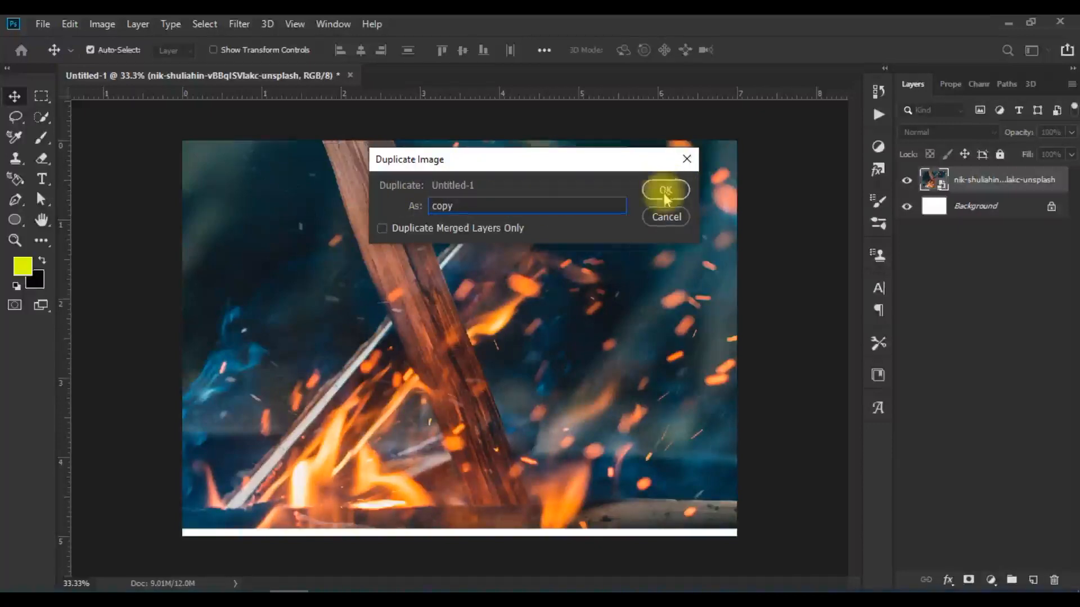
left_click(665, 193)
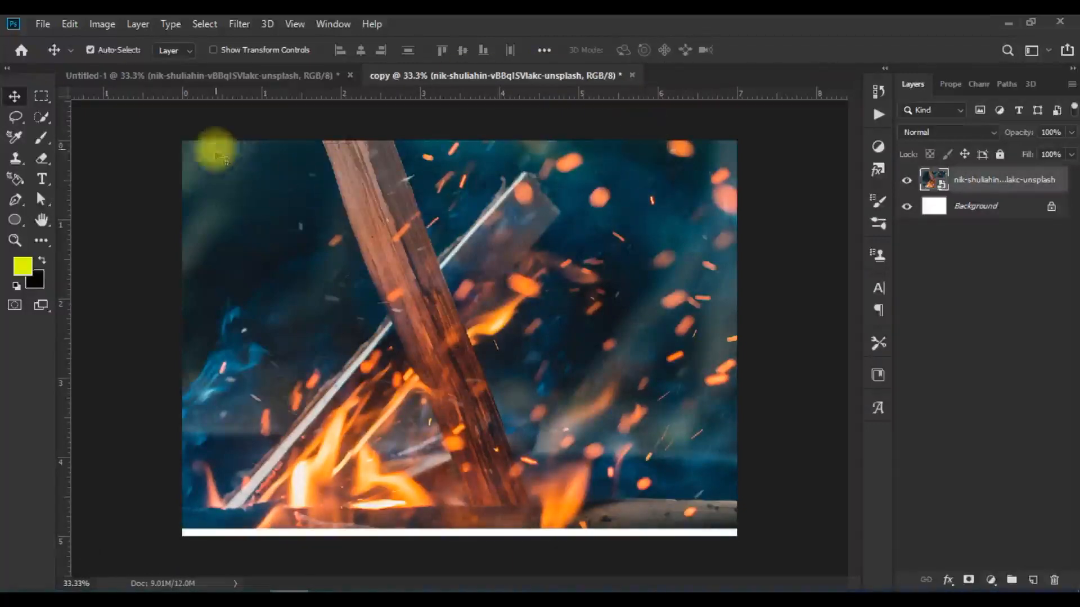
left_click(151, 78)
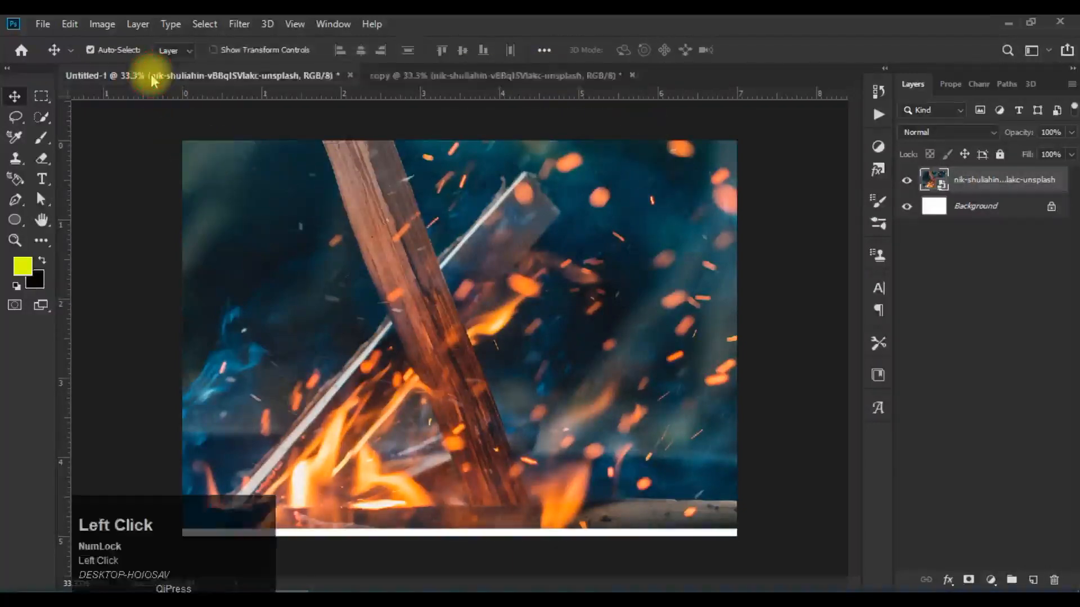
left_click(470, 81)
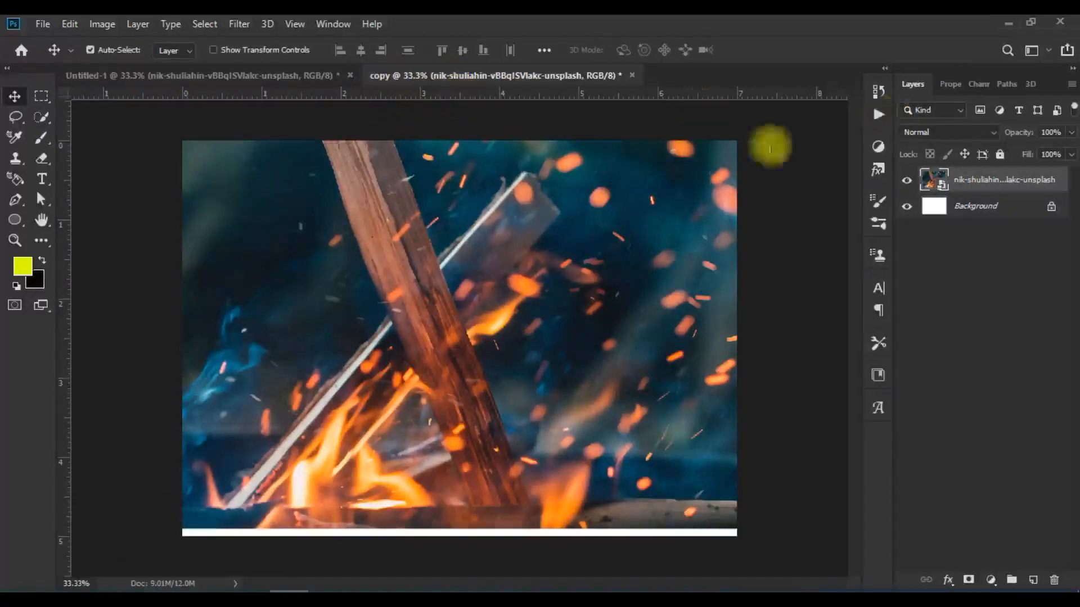
Step: Close the duplicated document named copy without saving it
left_click(102, 25)
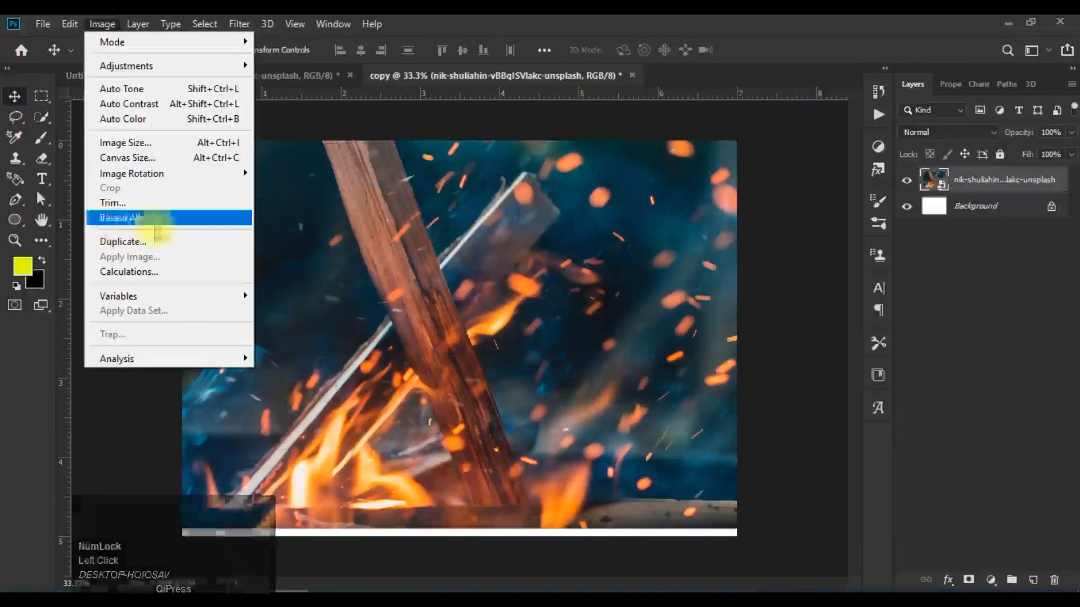
left_click(391, 258)
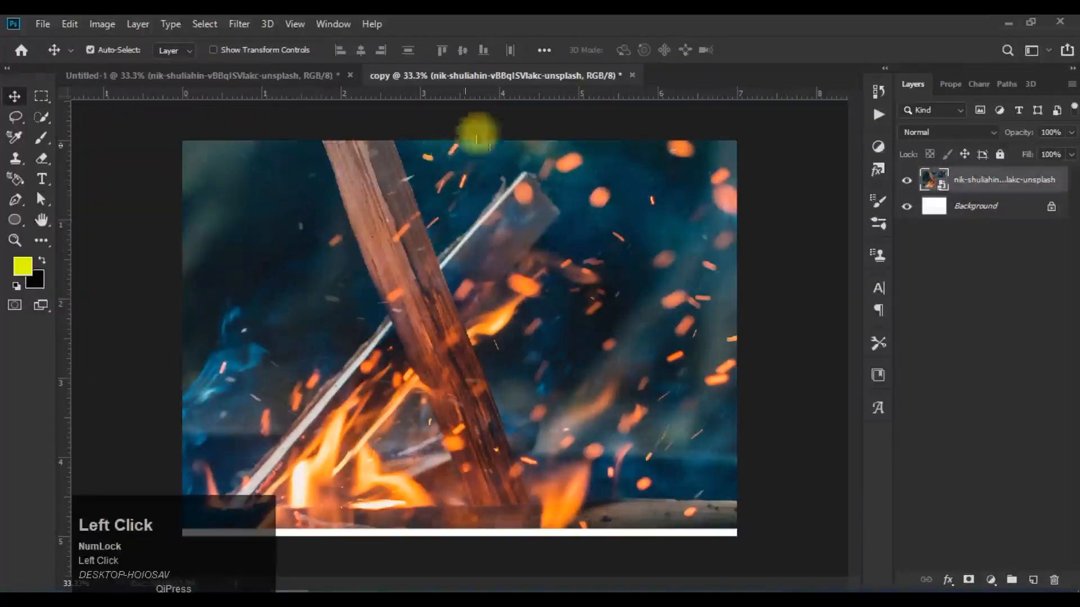
left_click(106, 26)
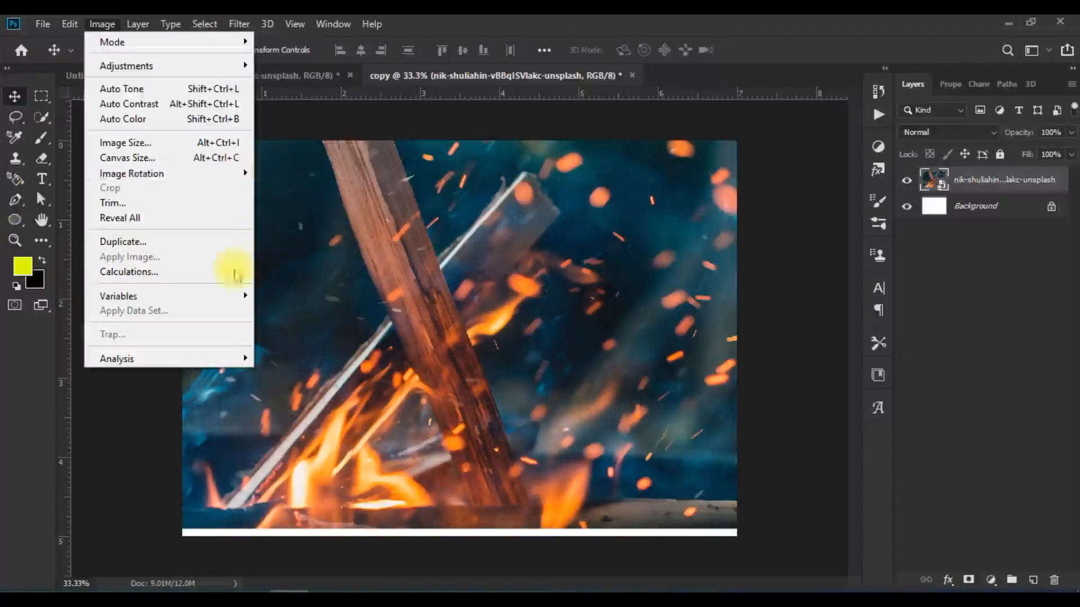
left_click(632, 75)
left_click(537, 243)
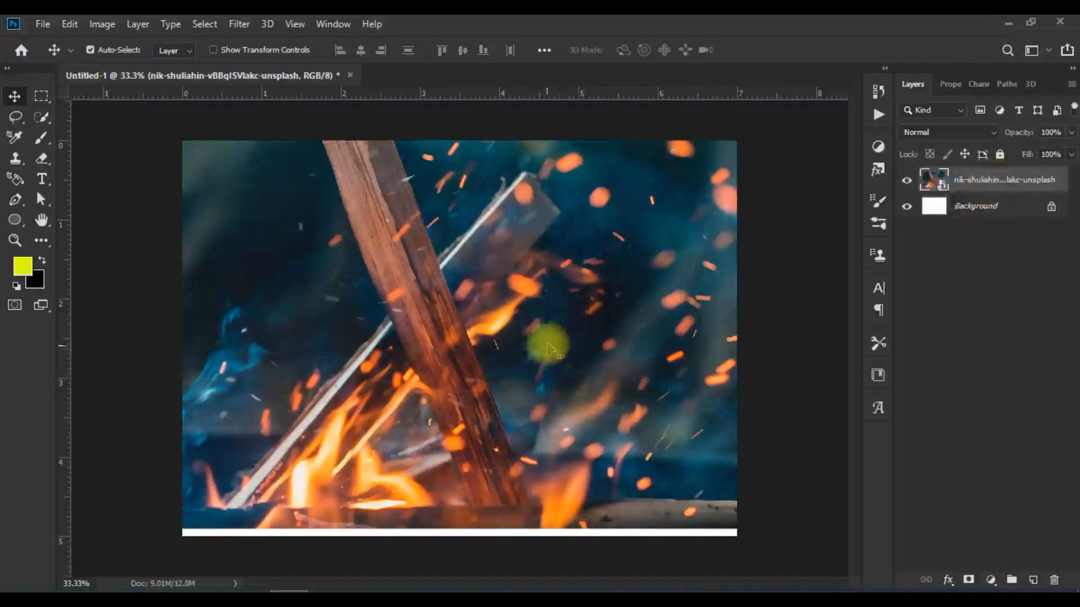
Step: Rasterize the campfire photo's smart object layer
right_click(988, 179)
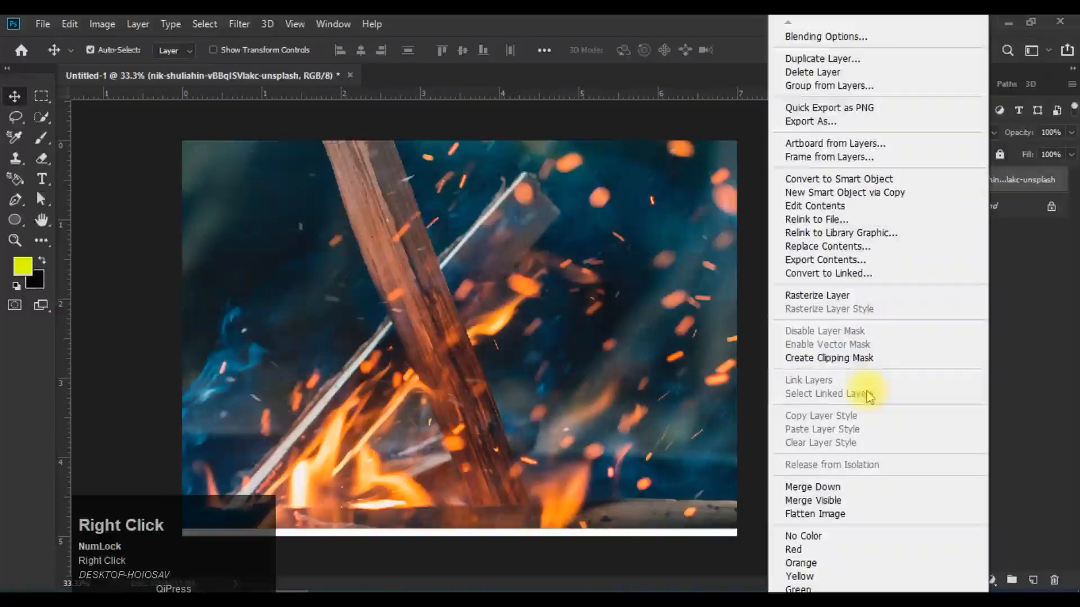
left_click(876, 297)
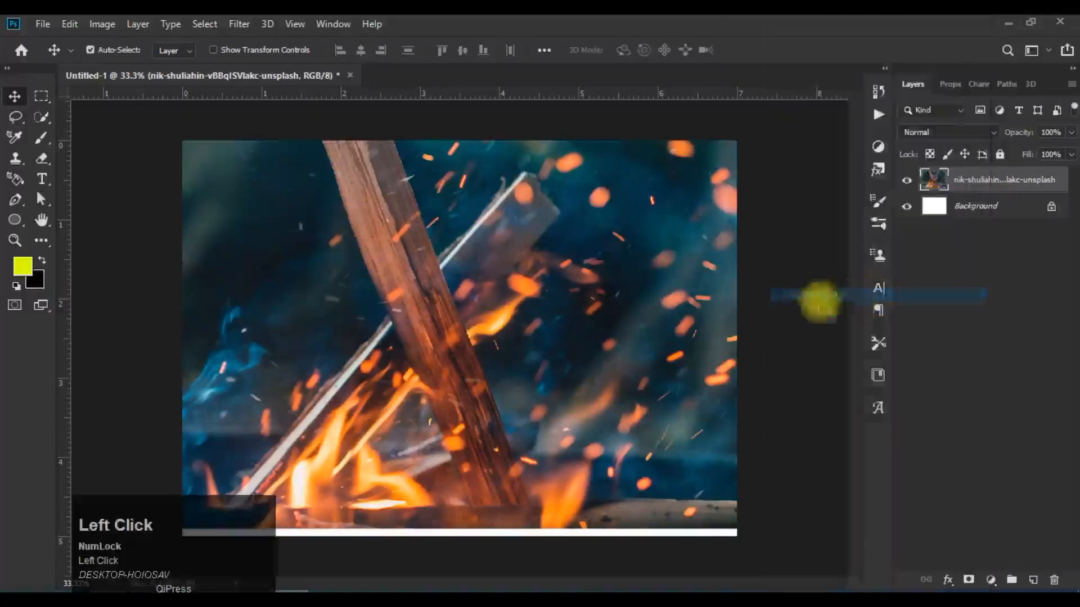
mouse_move(478, 349)
left_mouse_down()
mouse_move(480, 358)
mouse_move(478, 348)
left_mouse_up()
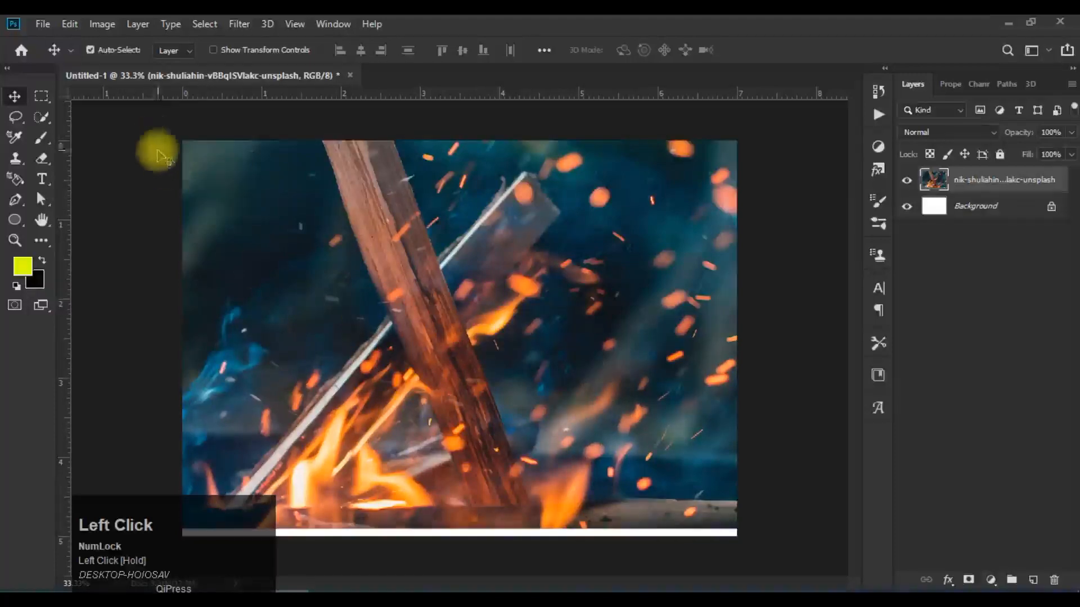
Step: Start Apply Image on the campfire layer with Untitled-1 as the source and Background as the source layer, leaving Invert off
left_click(102, 25)
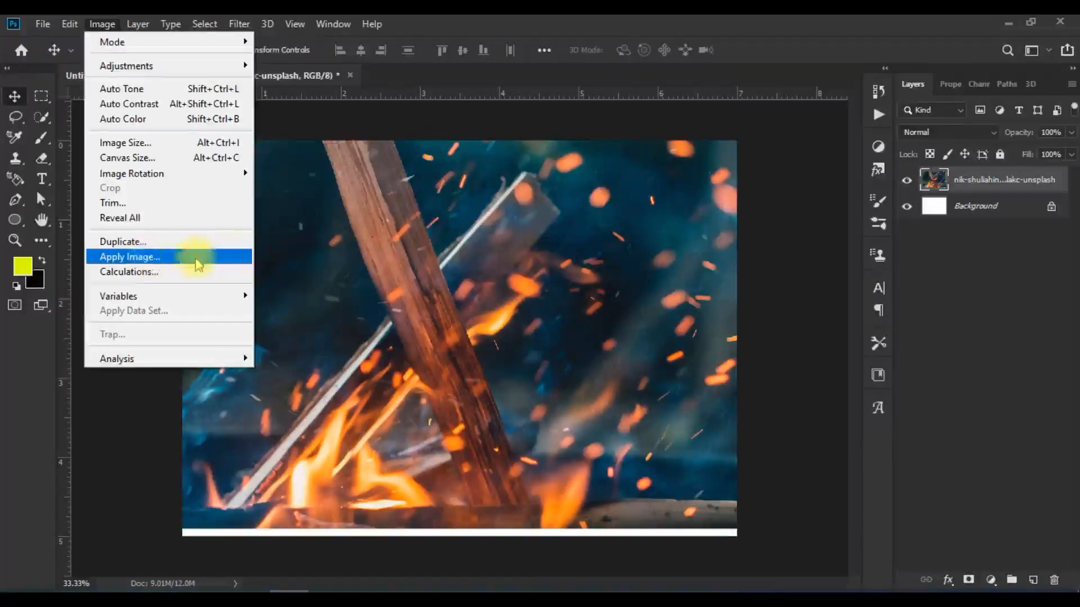
left_click(133, 258)
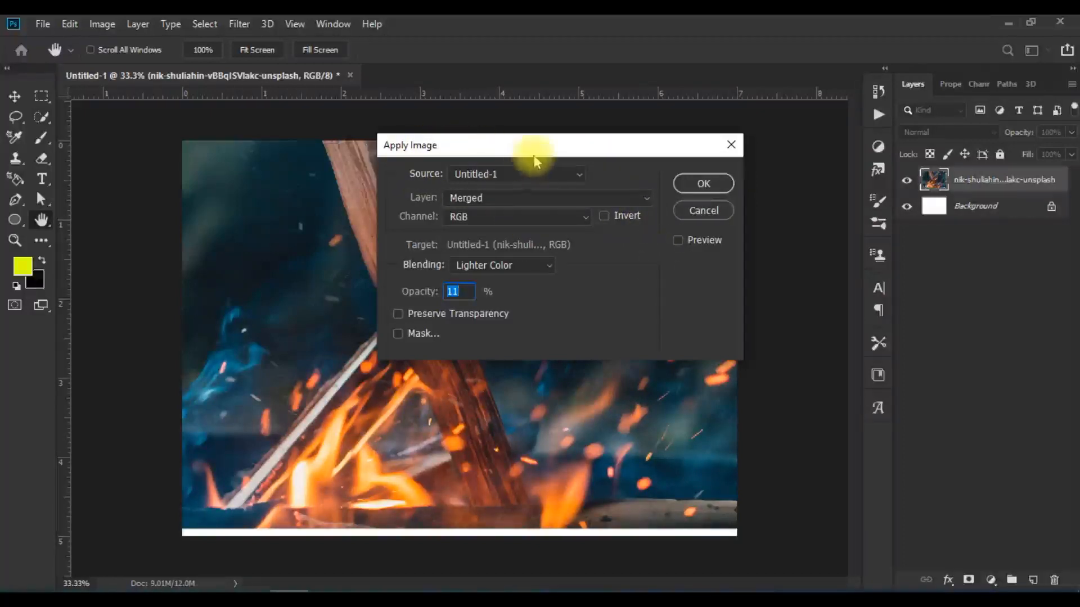
left_click_drag(534, 160, 536, 137)
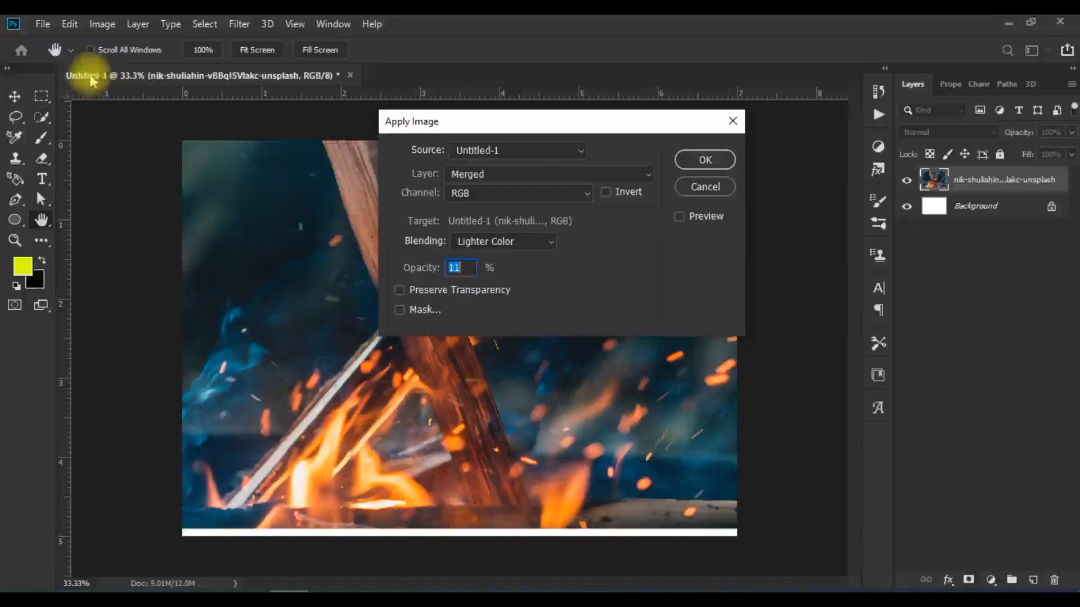
left_click(544, 154)
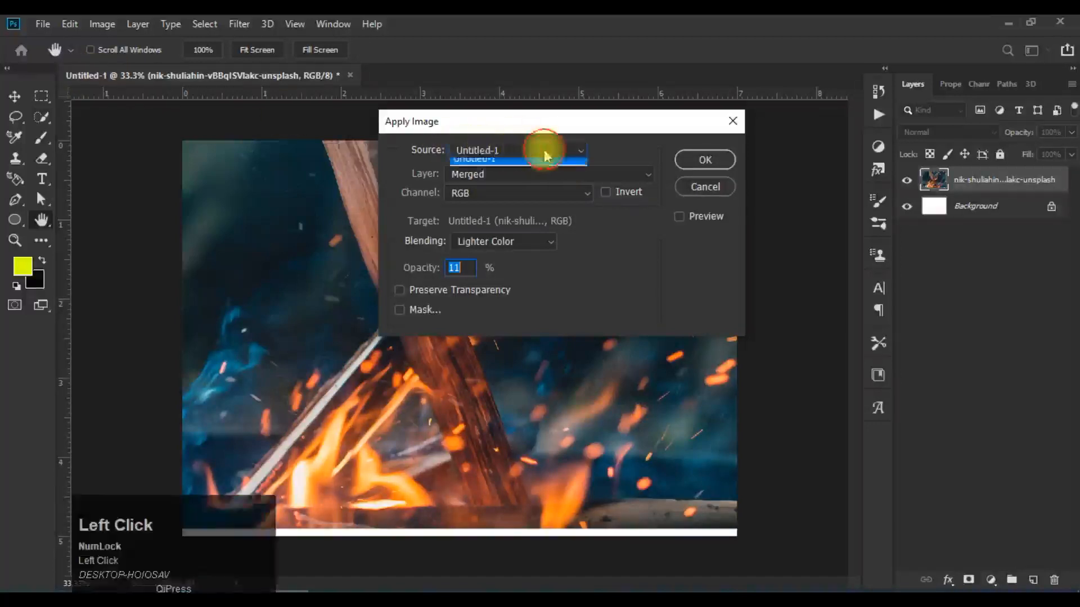
left_click(544, 152)
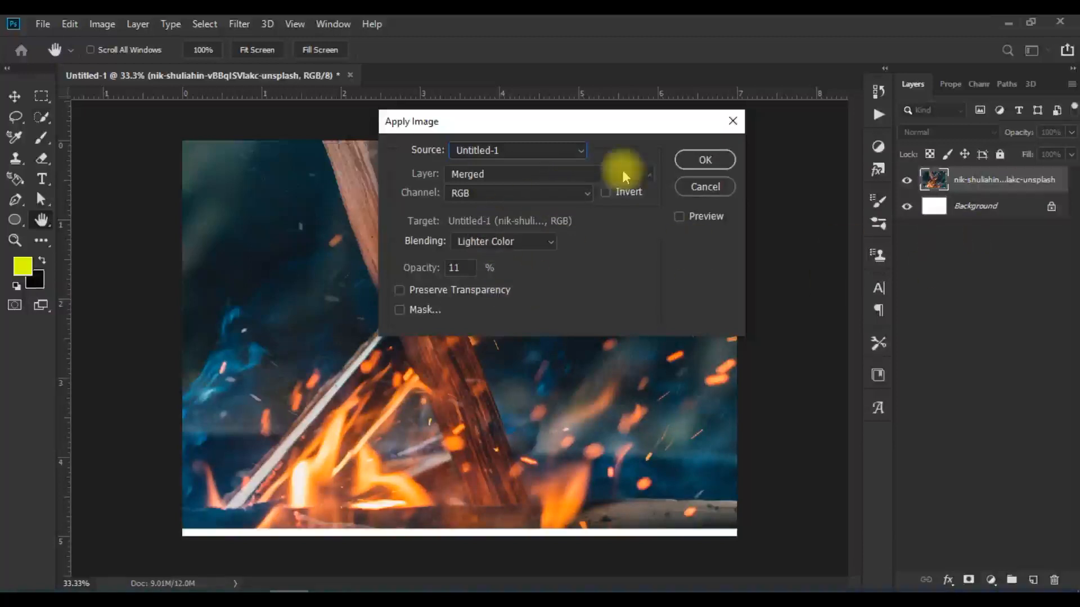
left_click(642, 179)
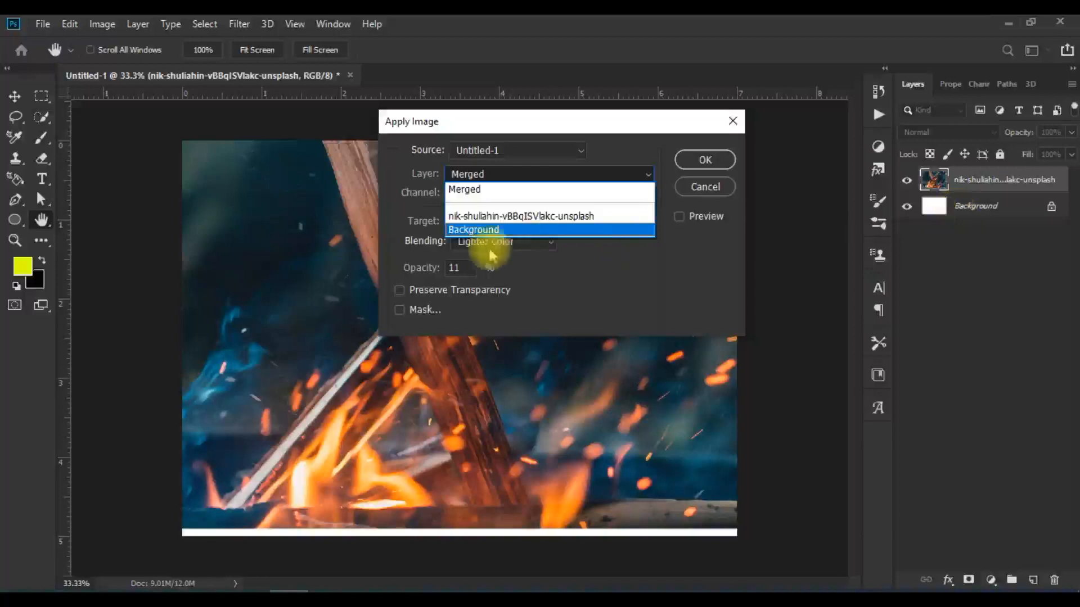
left_click(516, 231)
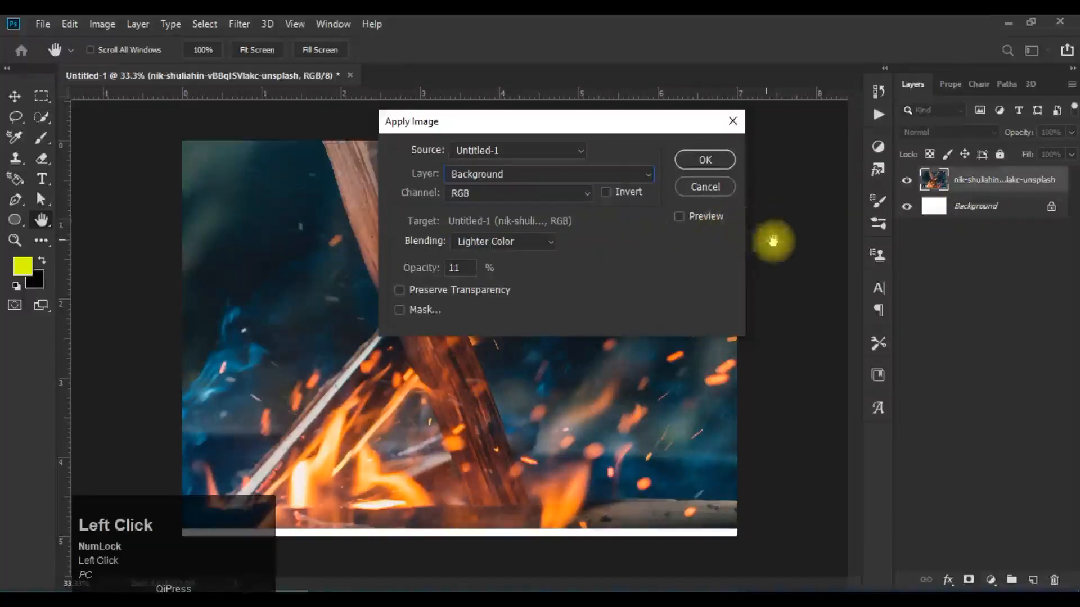
left_click(605, 192)
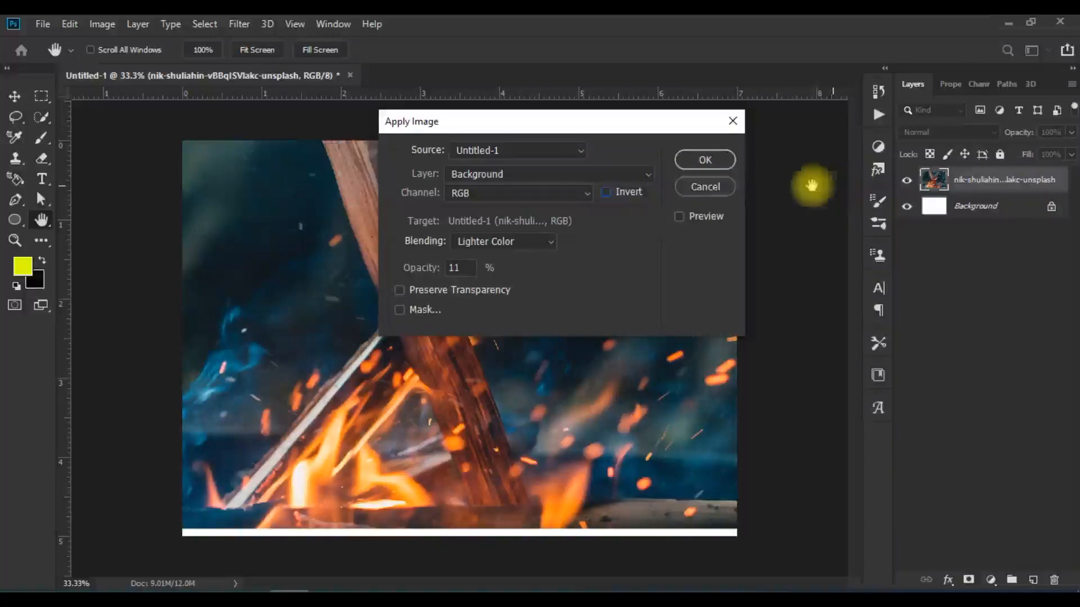
left_click(606, 192)
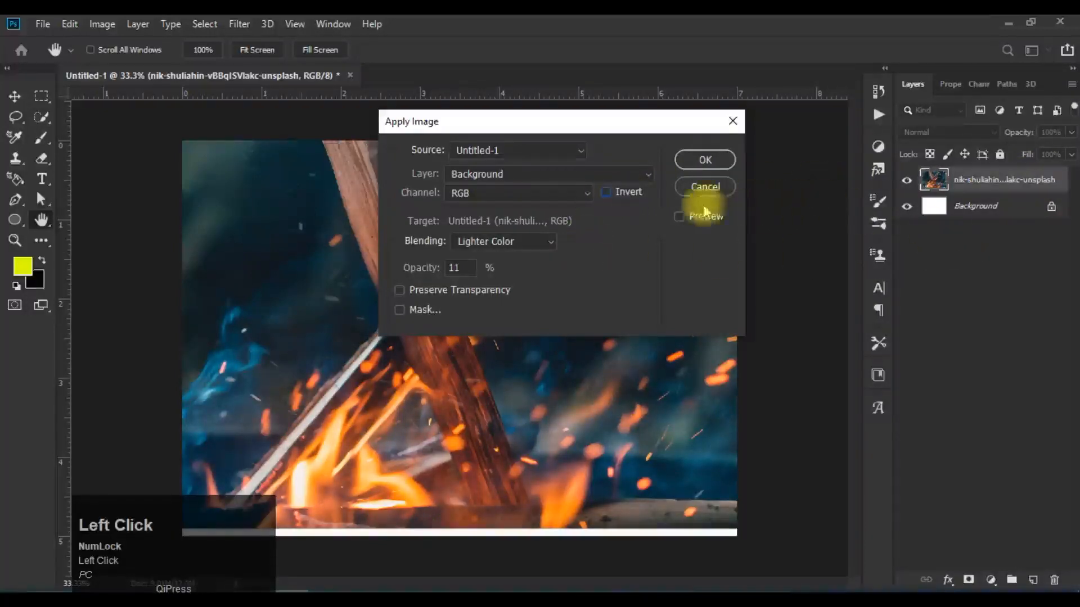
Step: Turn on the Apply Image preview and compare the campfire layer and Merged as source layers, returning to Background
left_click(682, 215)
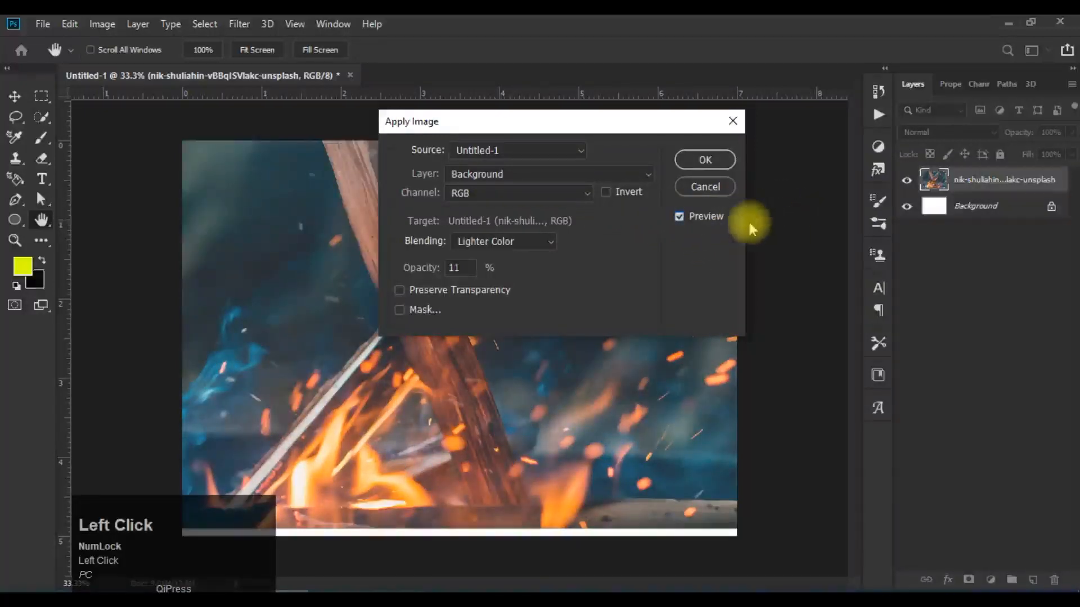
left_click(637, 171)
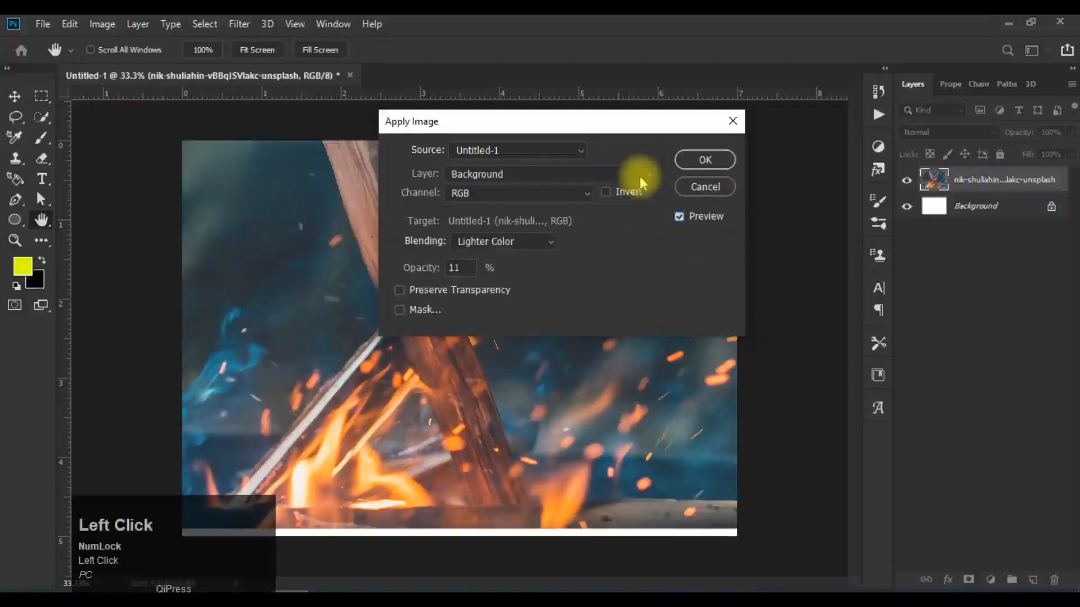
left_click(600, 217)
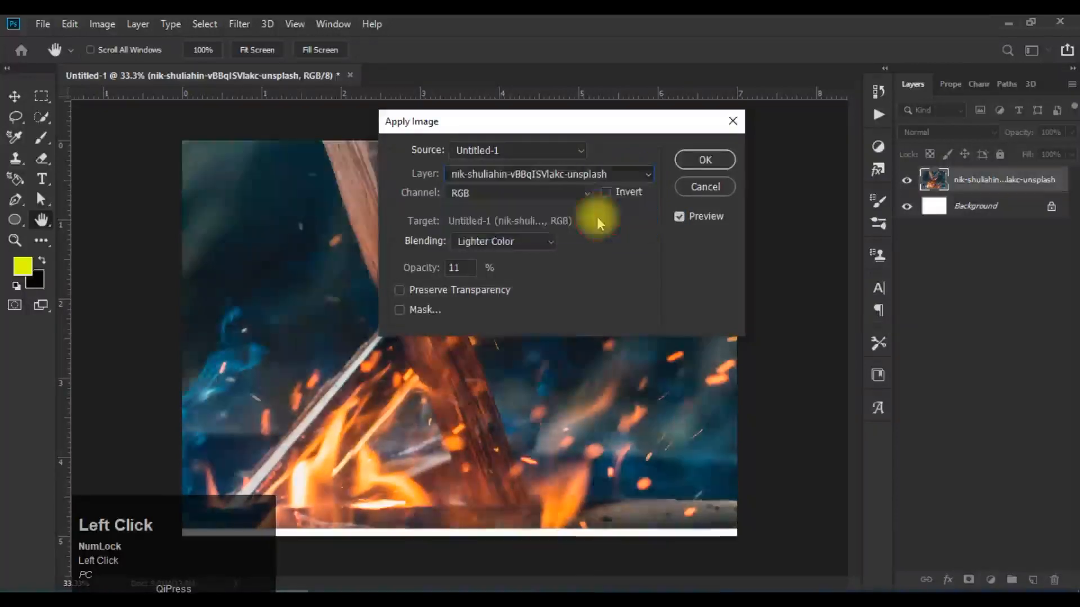
left_click(625, 176)
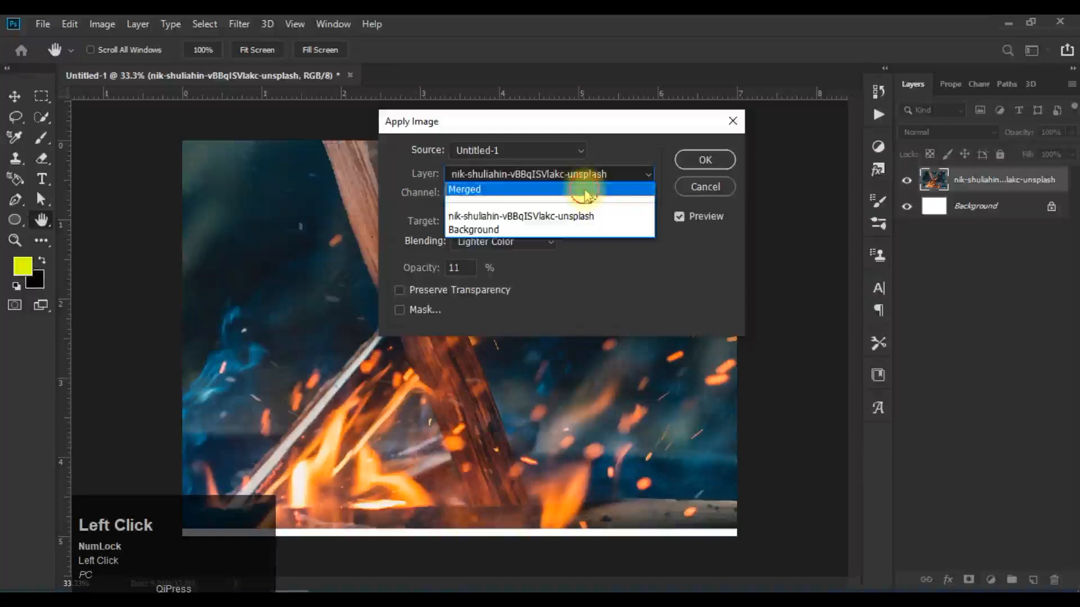
left_click(587, 191)
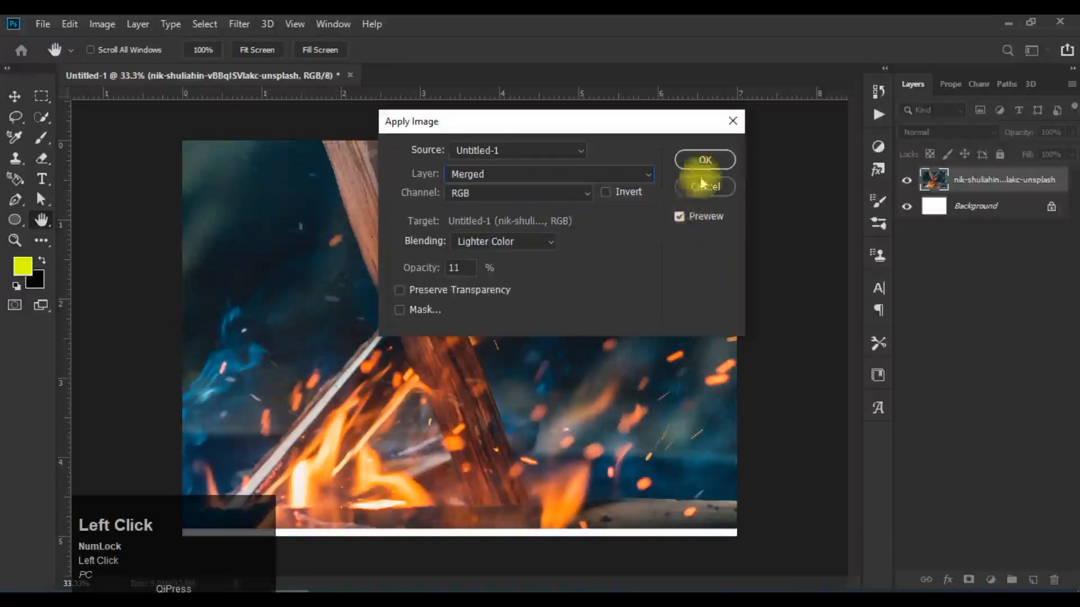
left_click(641, 176)
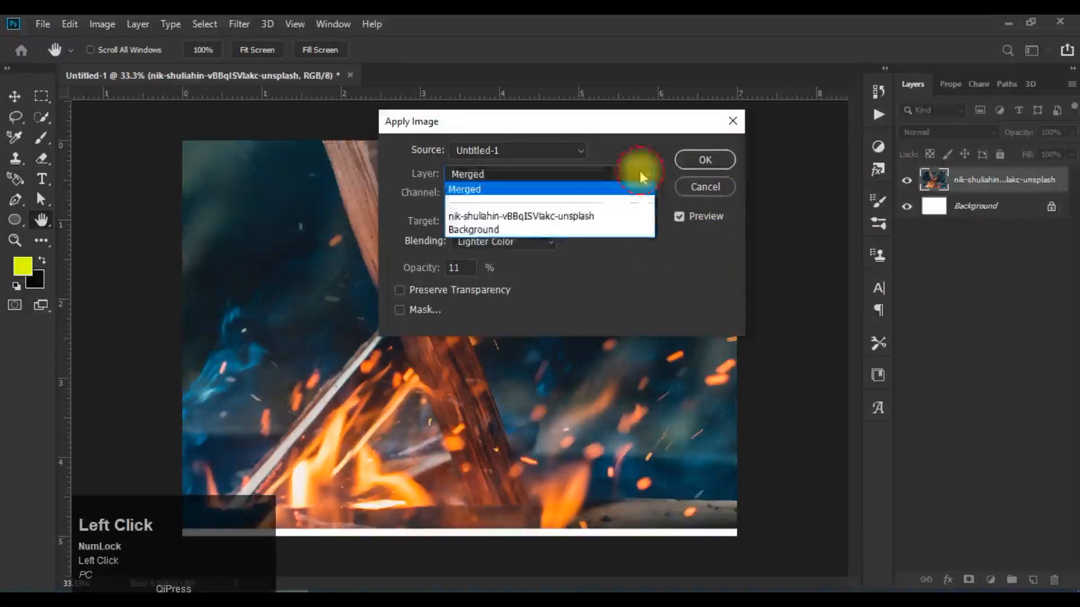
left_click(612, 229)
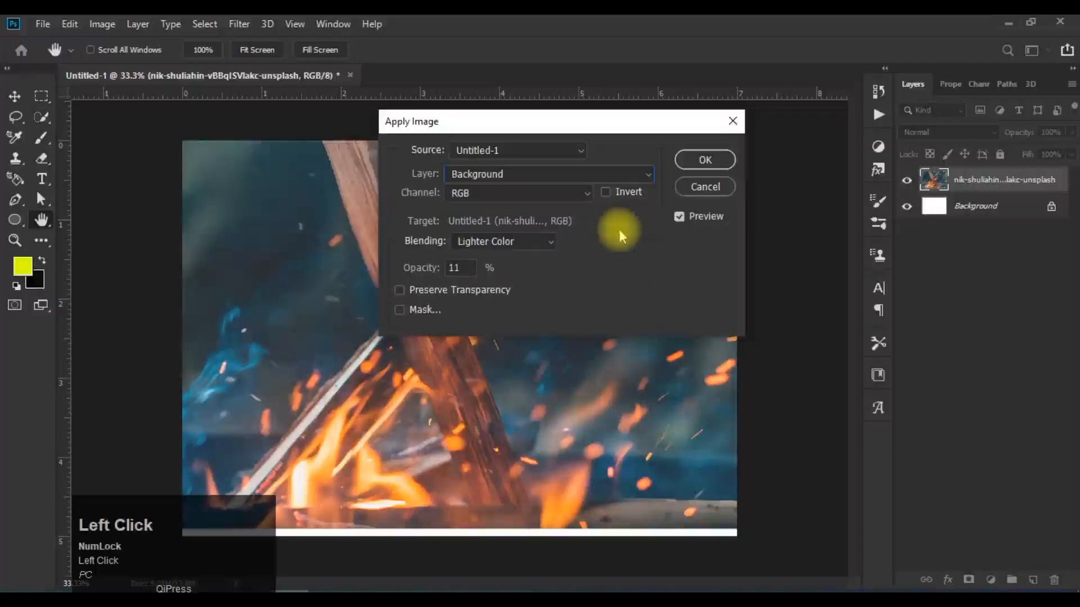
left_click(965, 214)
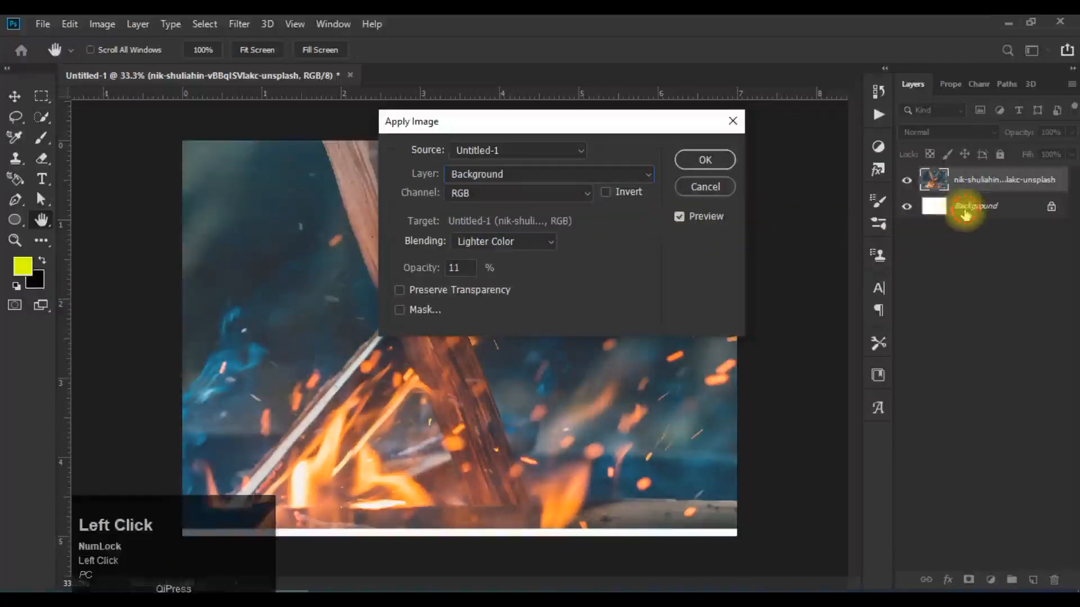
Step: Try the Green and Blue channels of the Background source layer, comparing the blend with the preview off and on
left_click(512, 193)
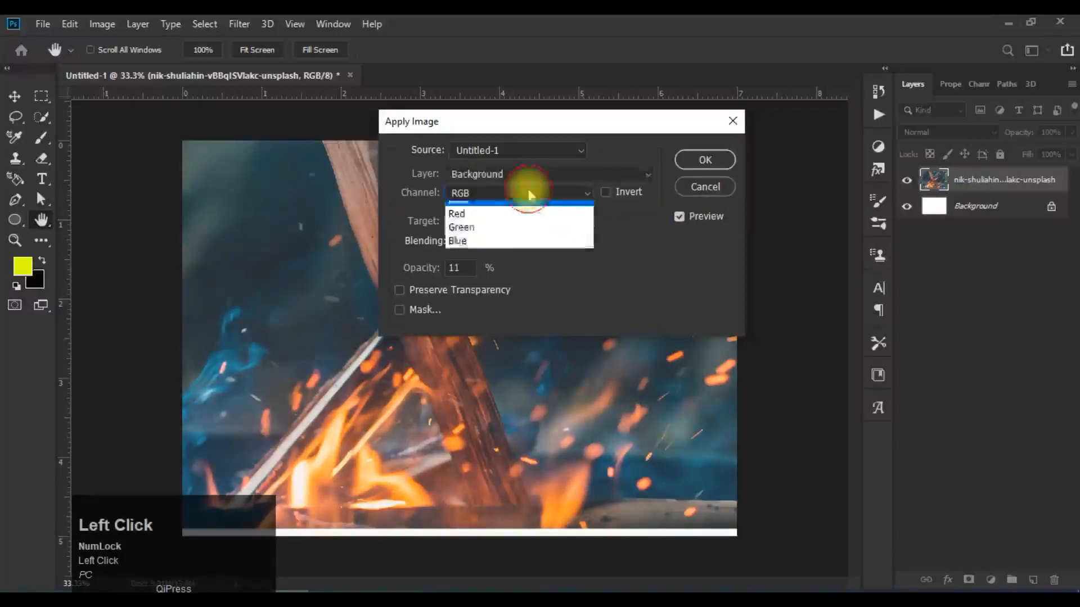
left_click(520, 236)
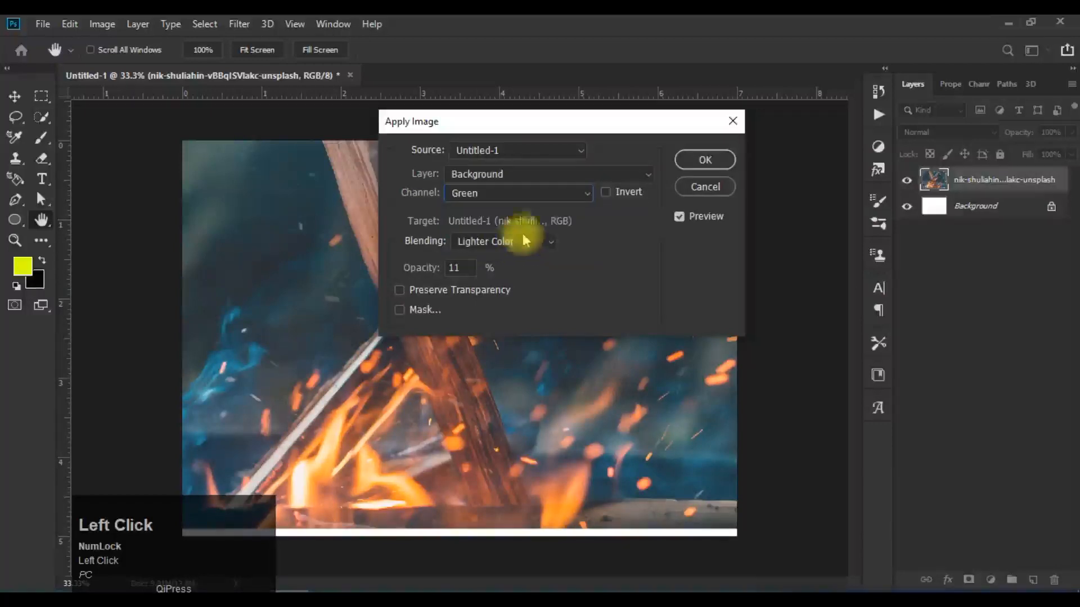
left_click(541, 193)
left_click(543, 246)
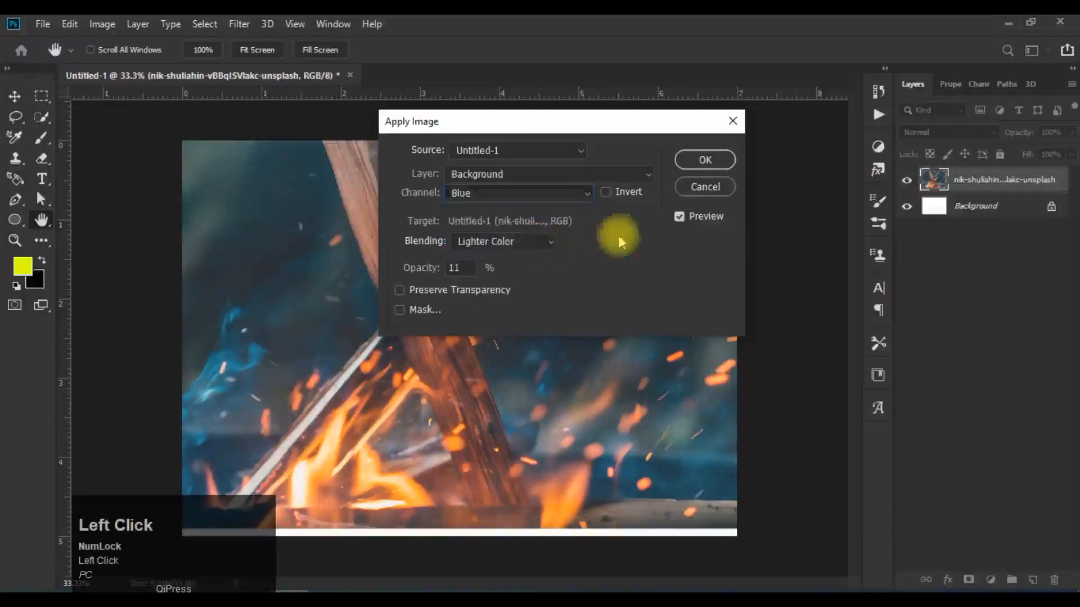
left_click(678, 217)
left_click(677, 216)
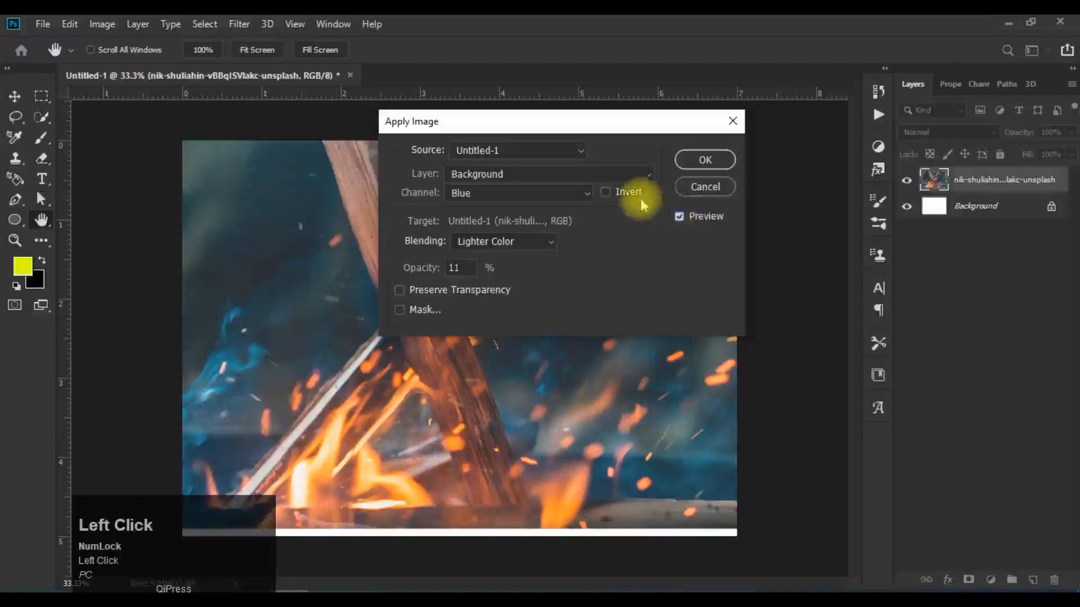
left_click(998, 185)
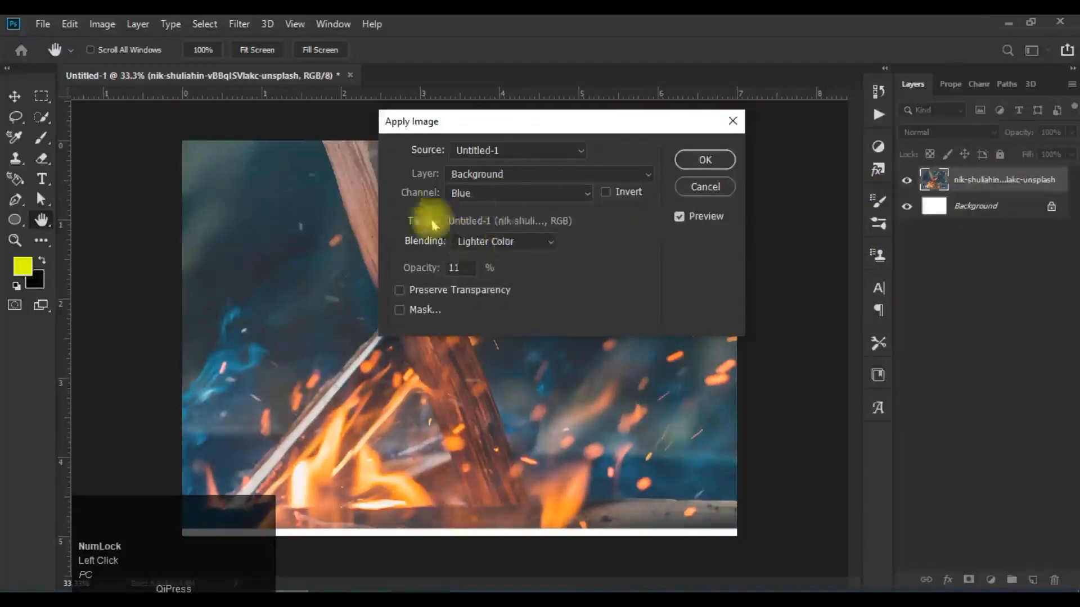
Step: Set the source layer to Merged and compare its Red, Green and Blue channels, ending on Blue
left_click(633, 175)
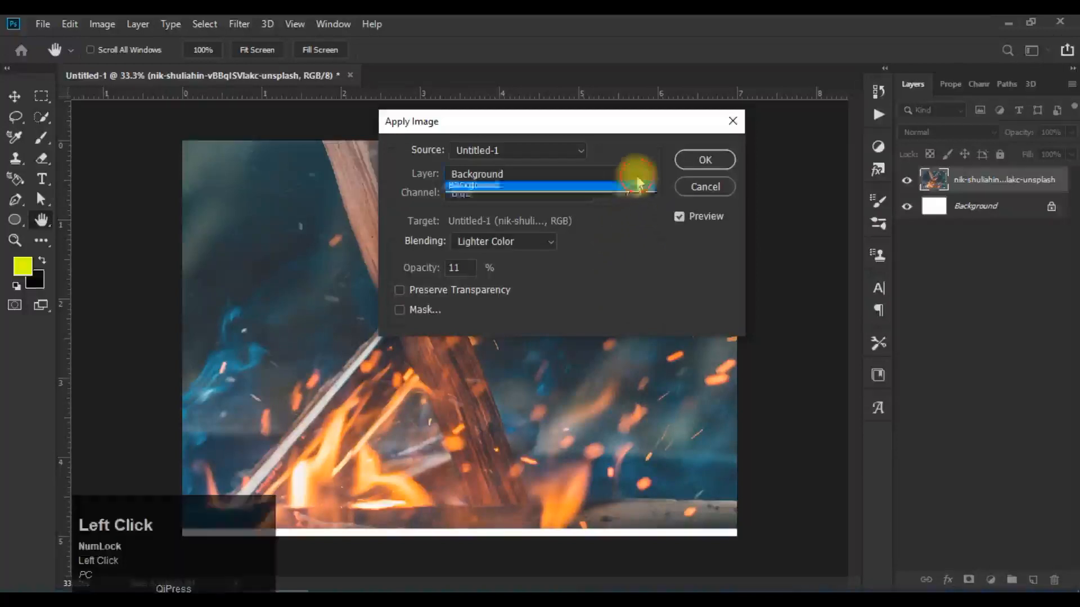
left_click(554, 190)
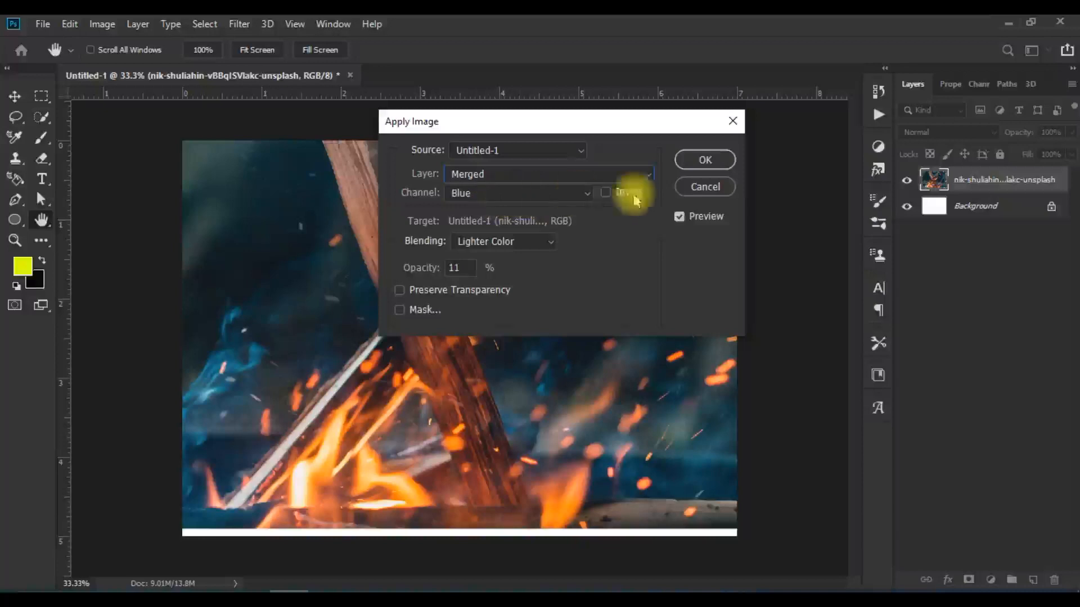
left_click(562, 194)
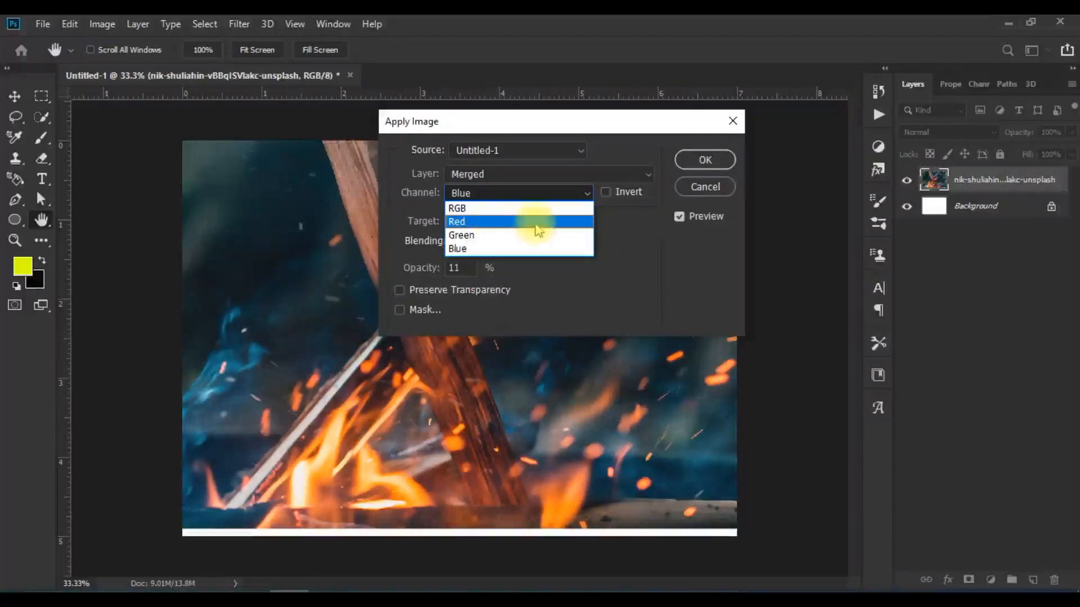
left_click(479, 225)
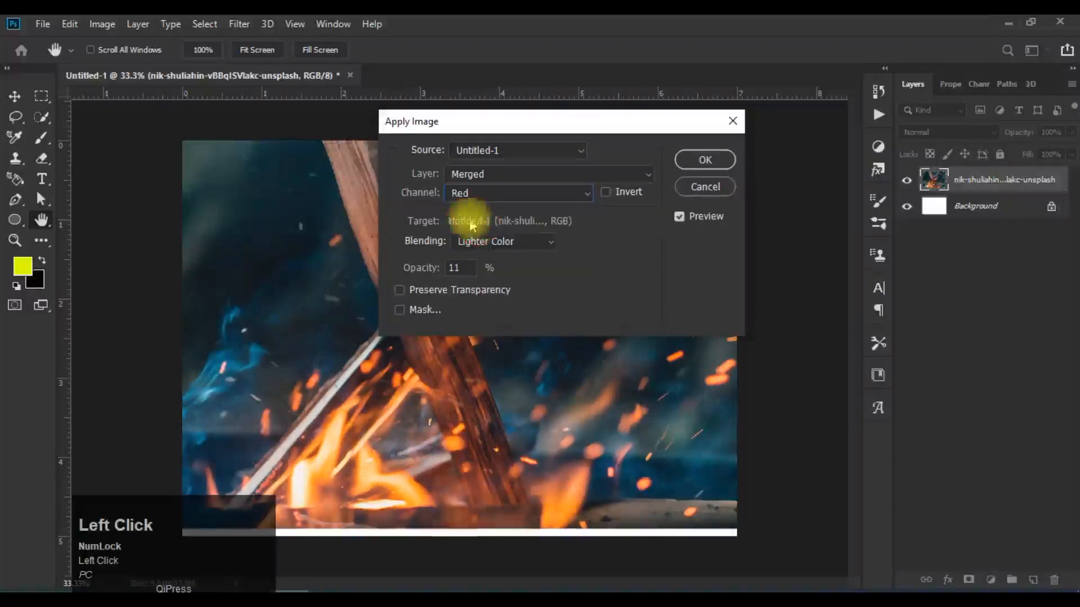
left_click(576, 193)
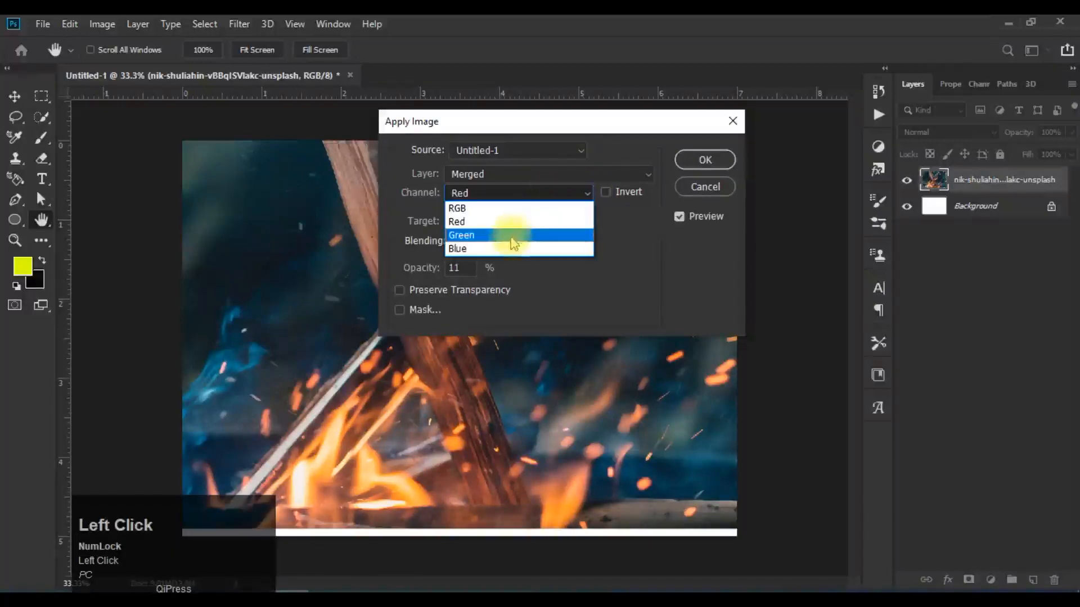
left_click(489, 249)
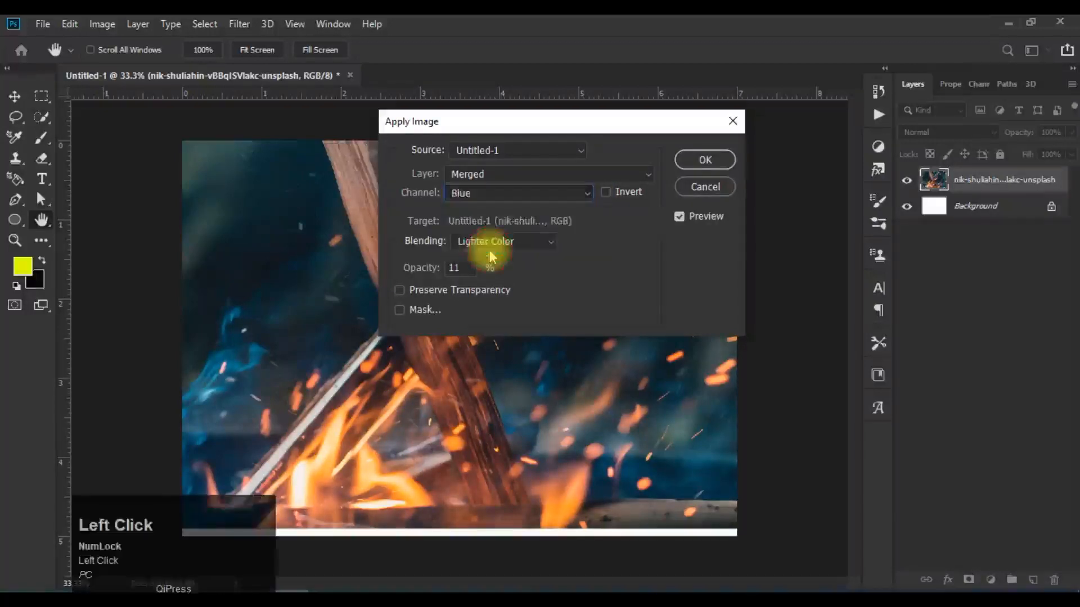
left_click(525, 203)
left_click(509, 218)
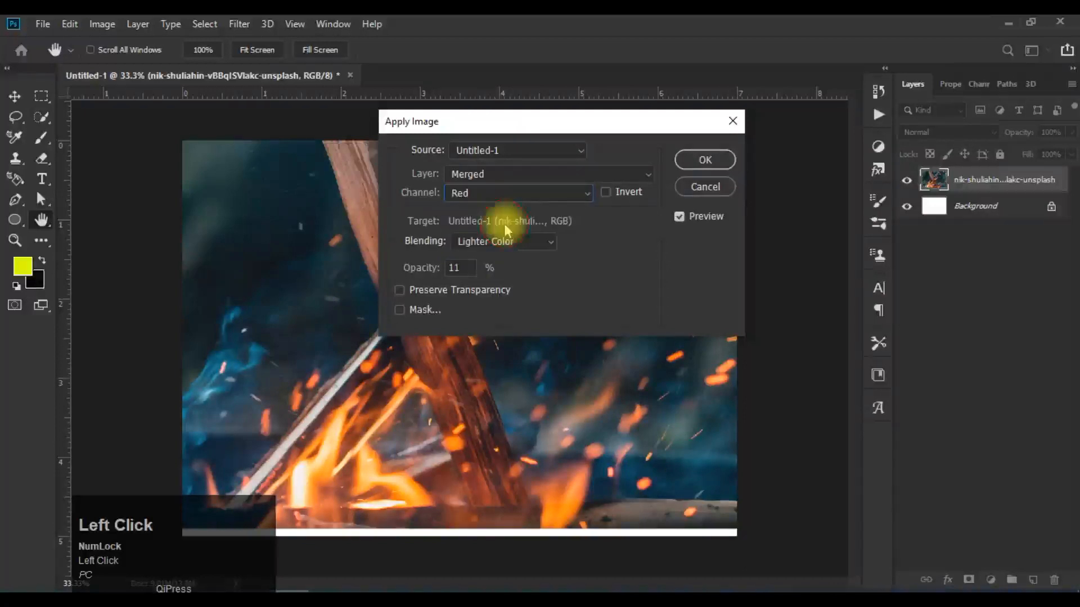
left_click(542, 192)
left_click(535, 233)
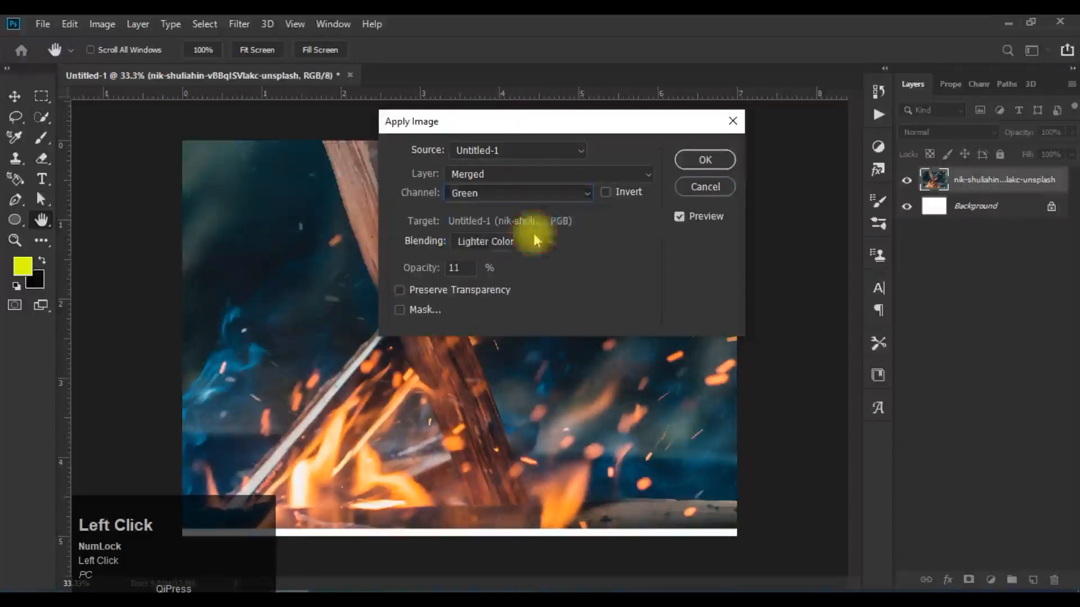
left_click(550, 197)
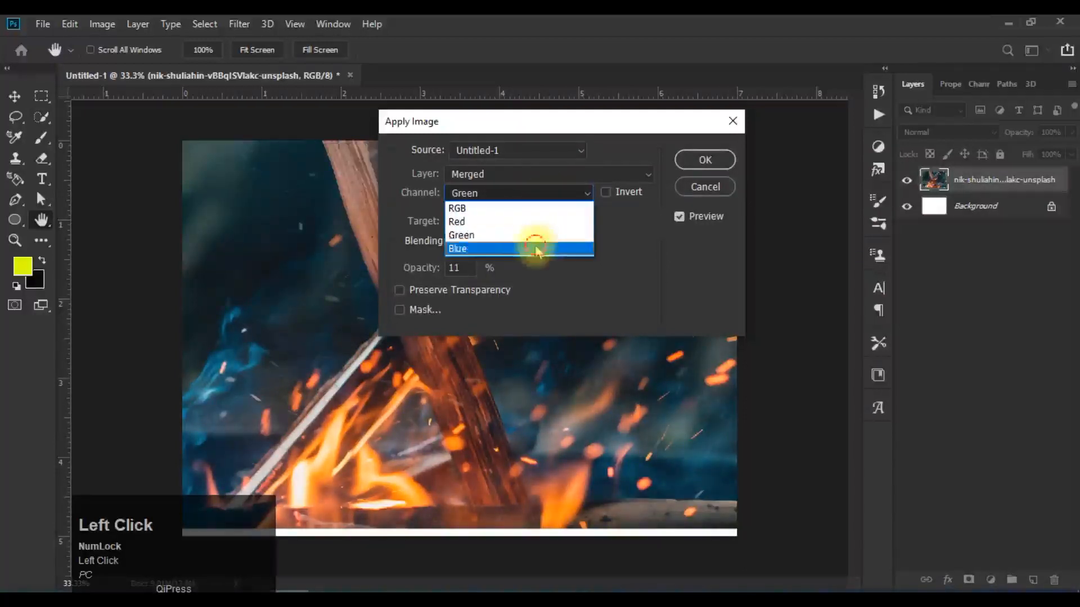
left_click(543, 248)
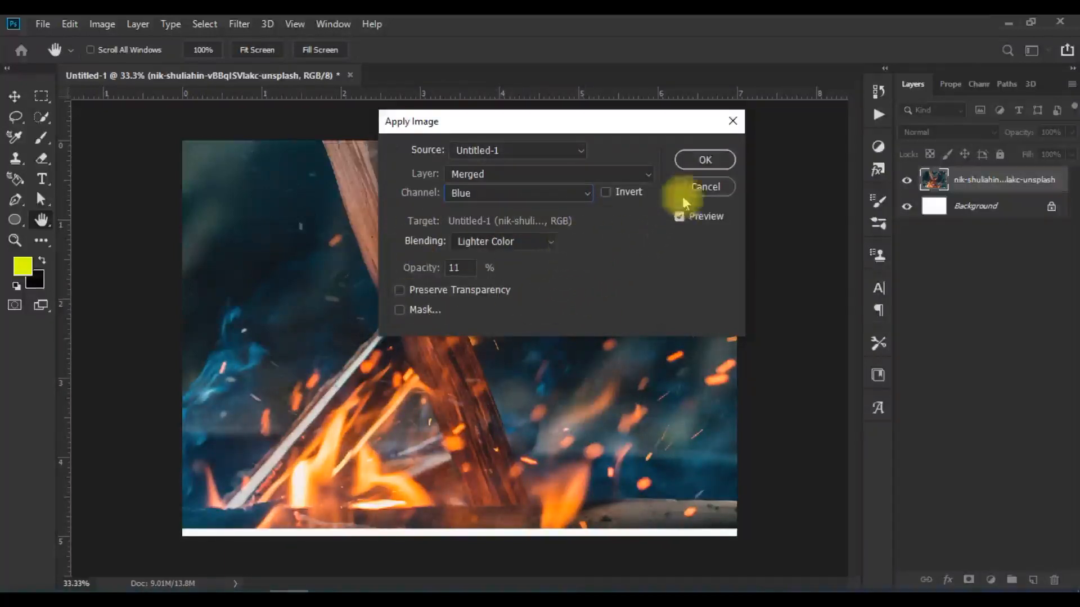
Step: Compare the Blue channel blend with Invert on and off, leaving Invert off
left_click(607, 193)
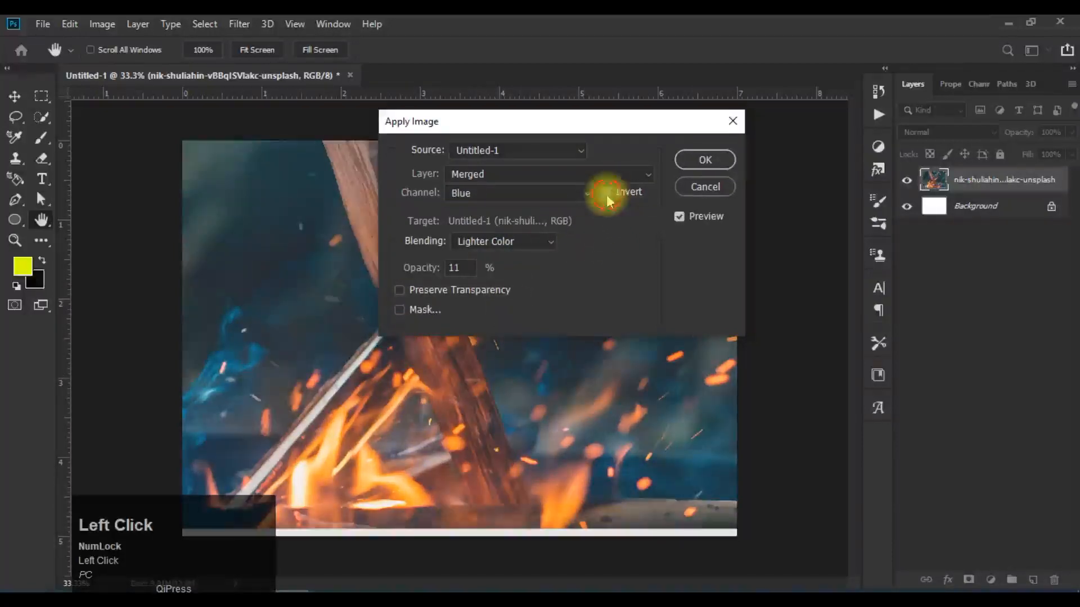
left_click(607, 193)
left_click(606, 193)
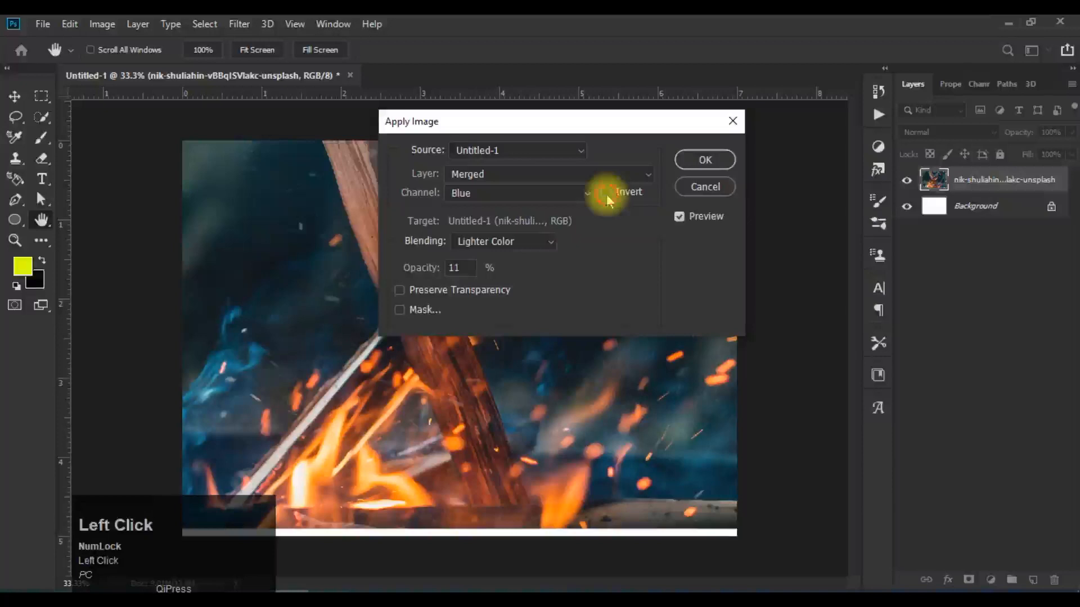
left_click(607, 193)
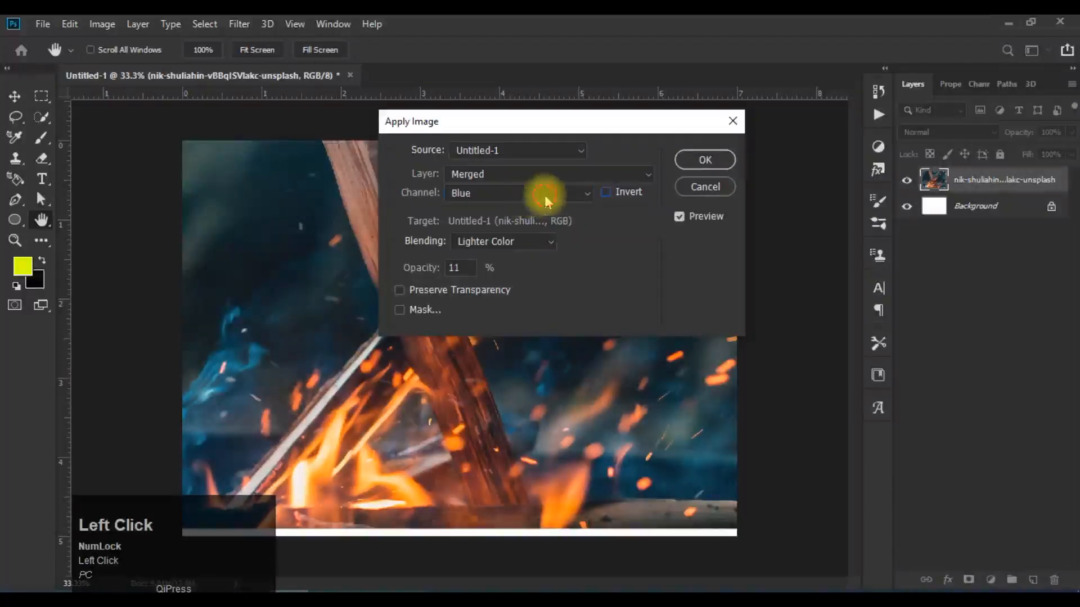
Step: Preview the merged source with the RGB channel and set the channel to Red
left_click(545, 198)
left_click(542, 204)
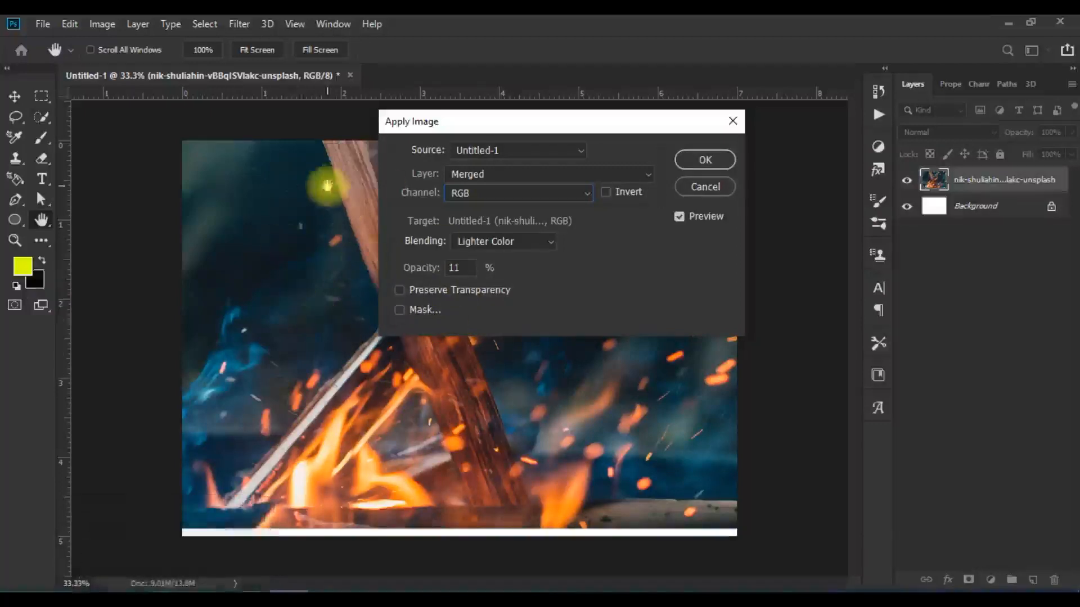
left_click(556, 194)
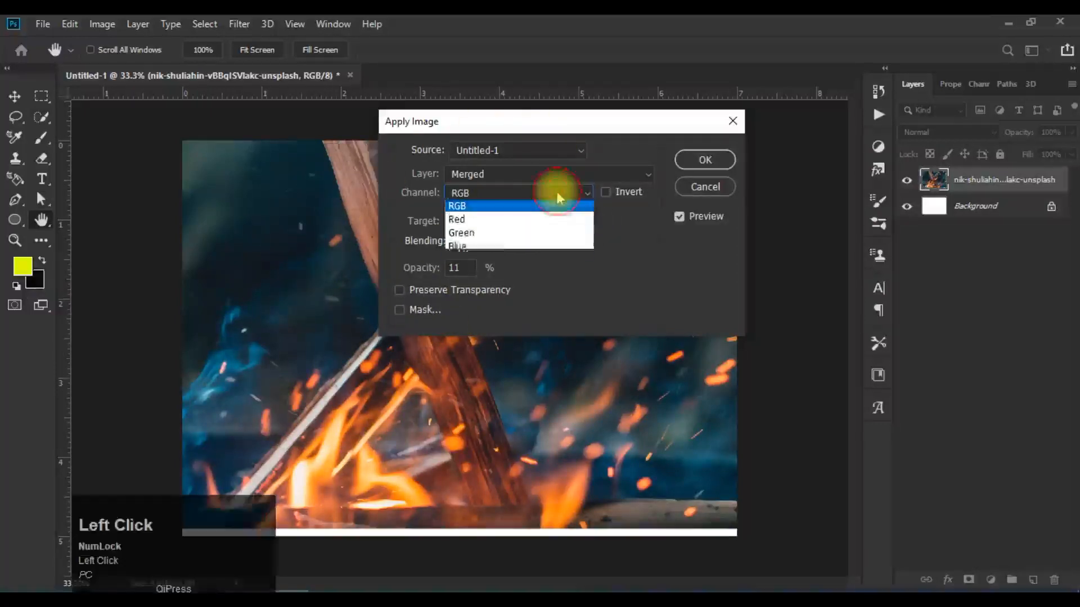
left_click(563, 222)
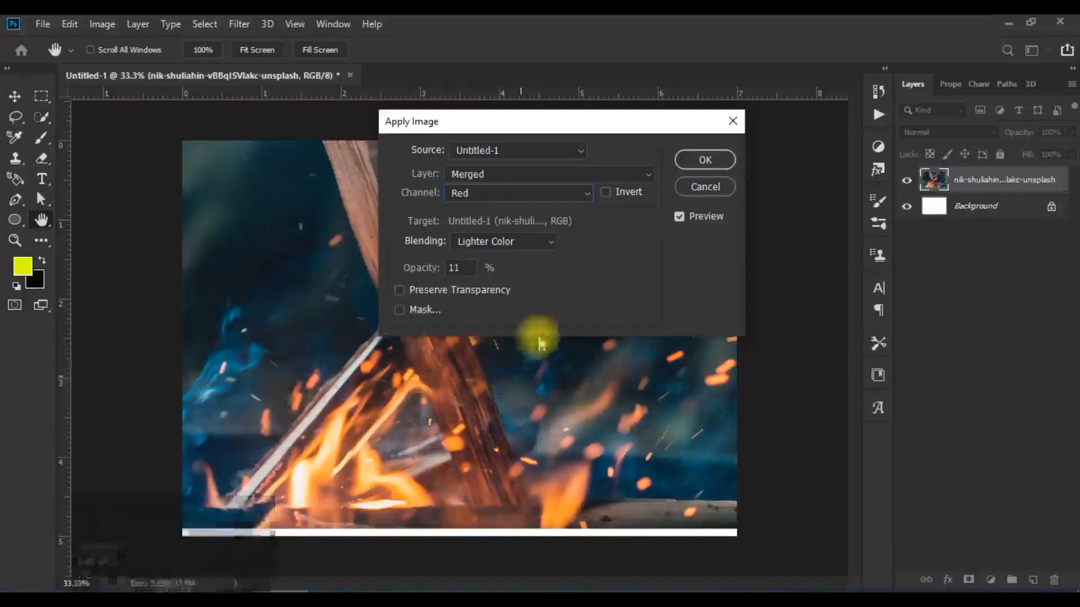
Step: Try Soft Light and Screen as the Apply Image blending mode, ending on Hard Light
left_click(545, 243)
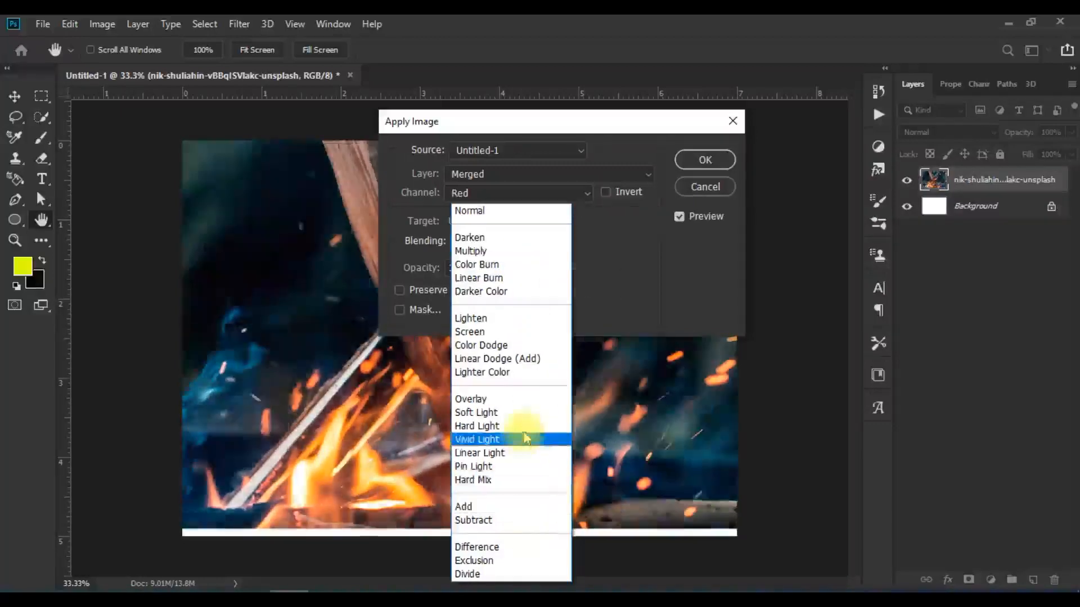
left_click(550, 421)
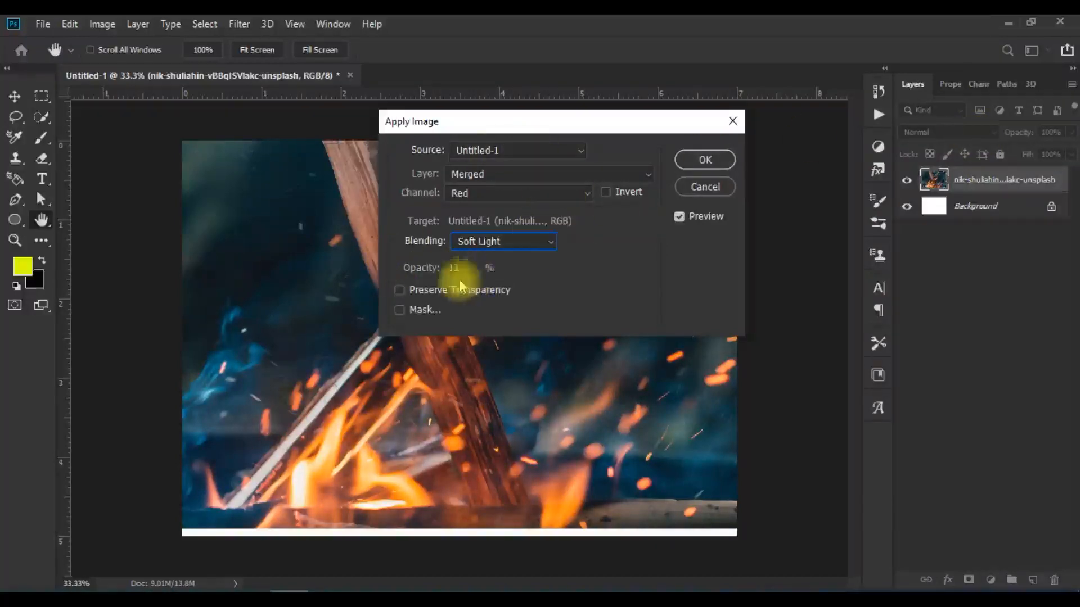
left_click(516, 249)
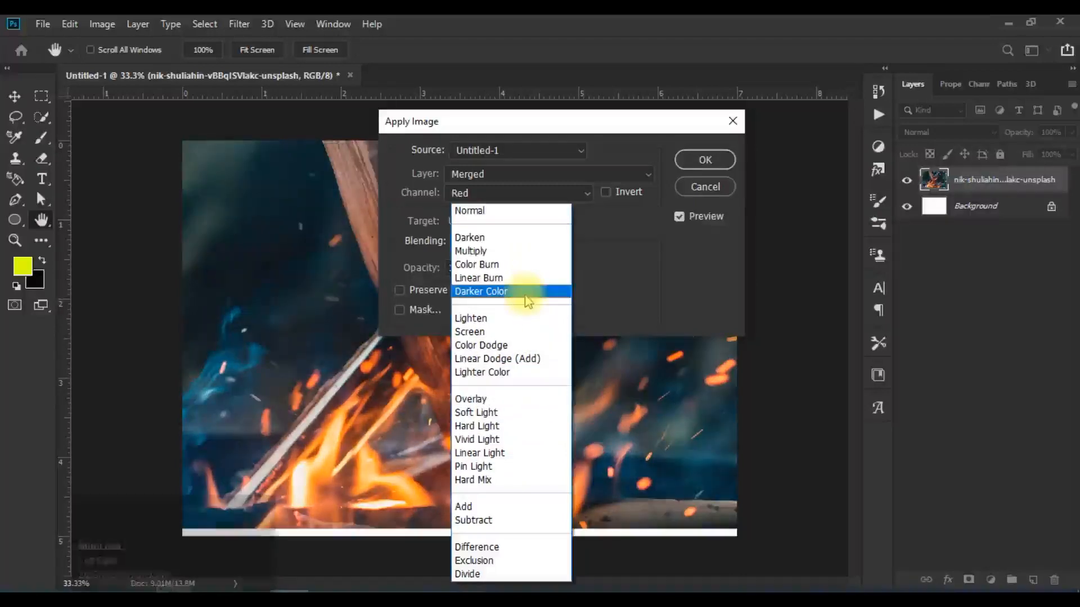
left_click(522, 331)
left_click(537, 243)
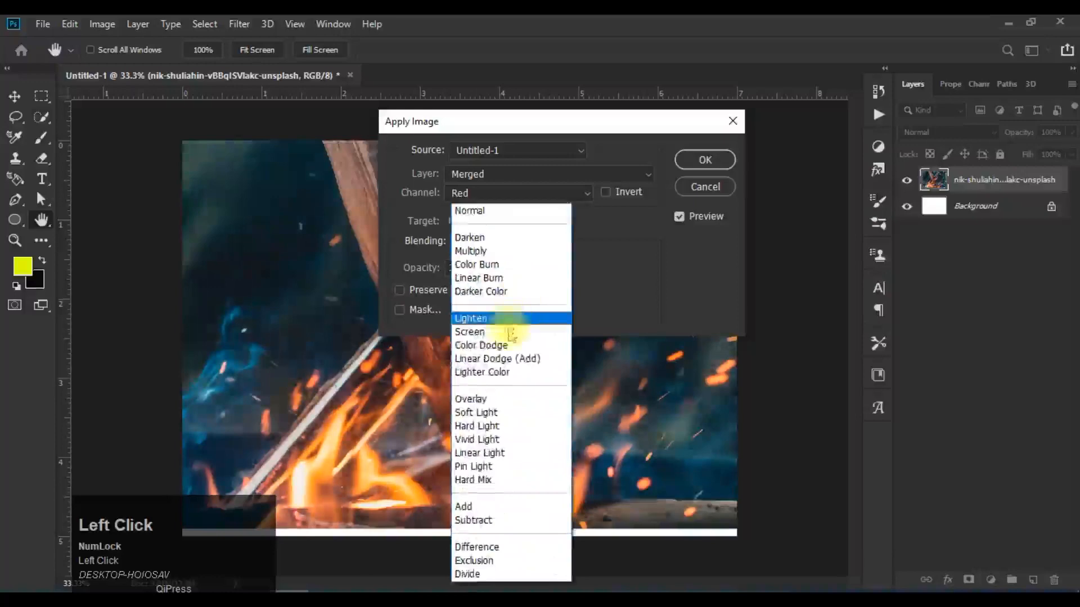
left_click(510, 427)
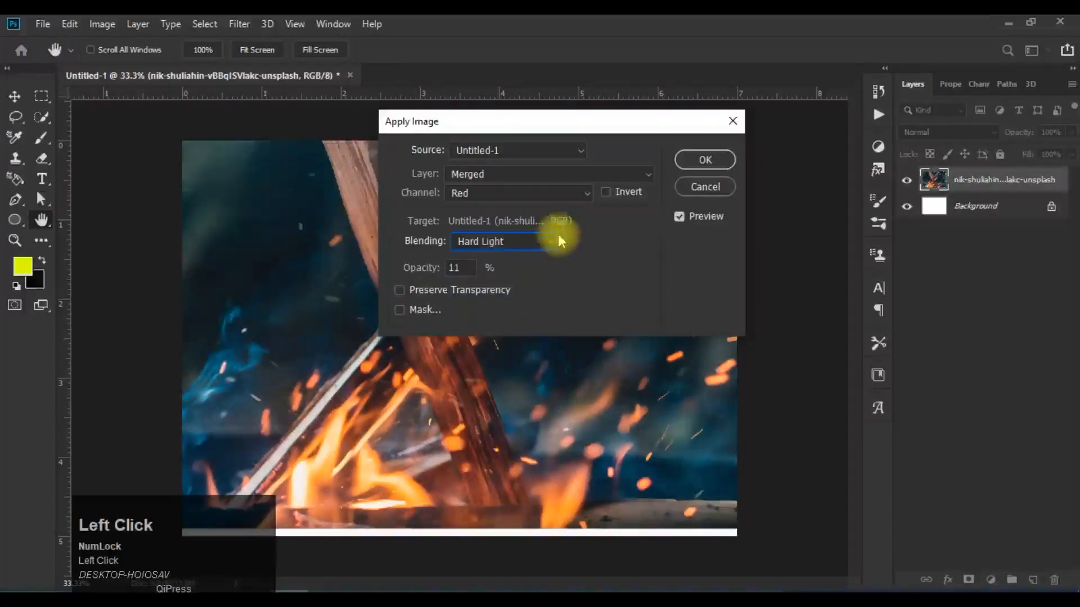
Step: Raise and lower the opacity of the Hard Light blend to compare its strength, ending at 36%
left_click(460, 268)
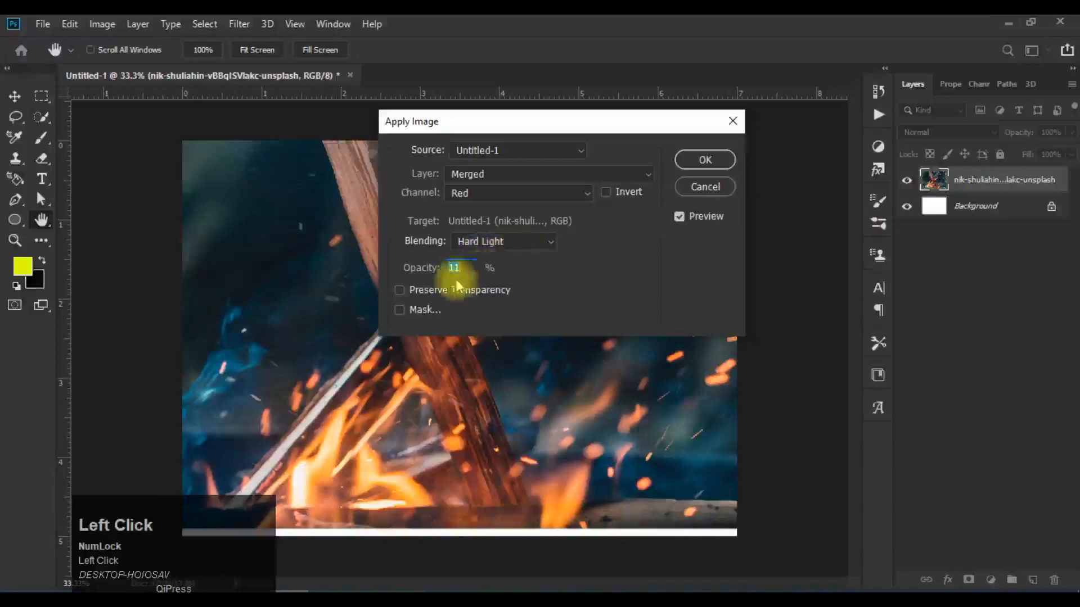
scroll(458, 269, "up", 2)
scroll(460, 274, "up", 1)
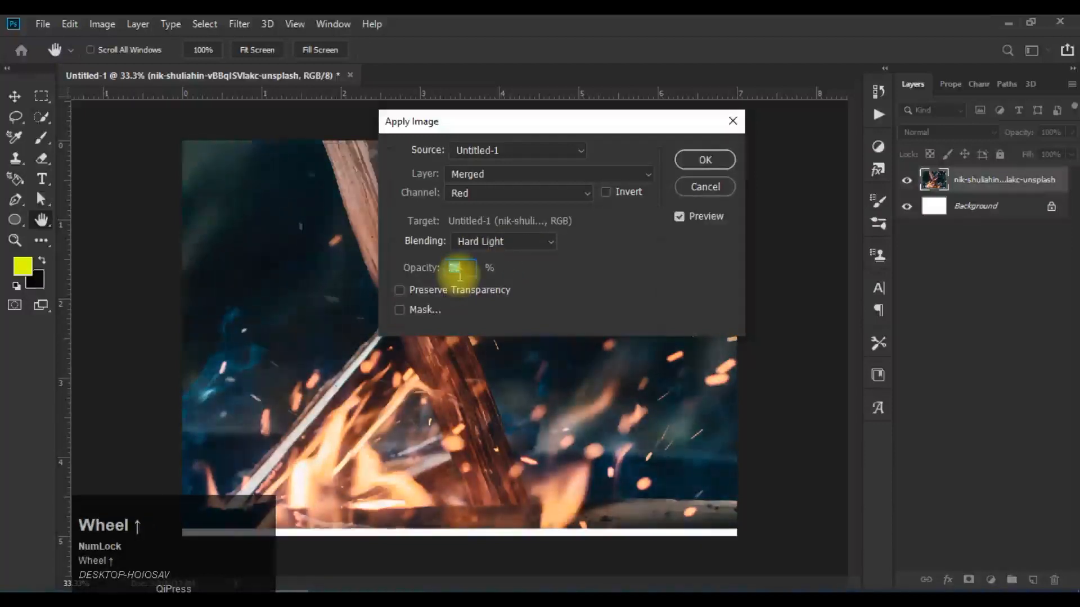
scroll(460, 274, "up", 1)
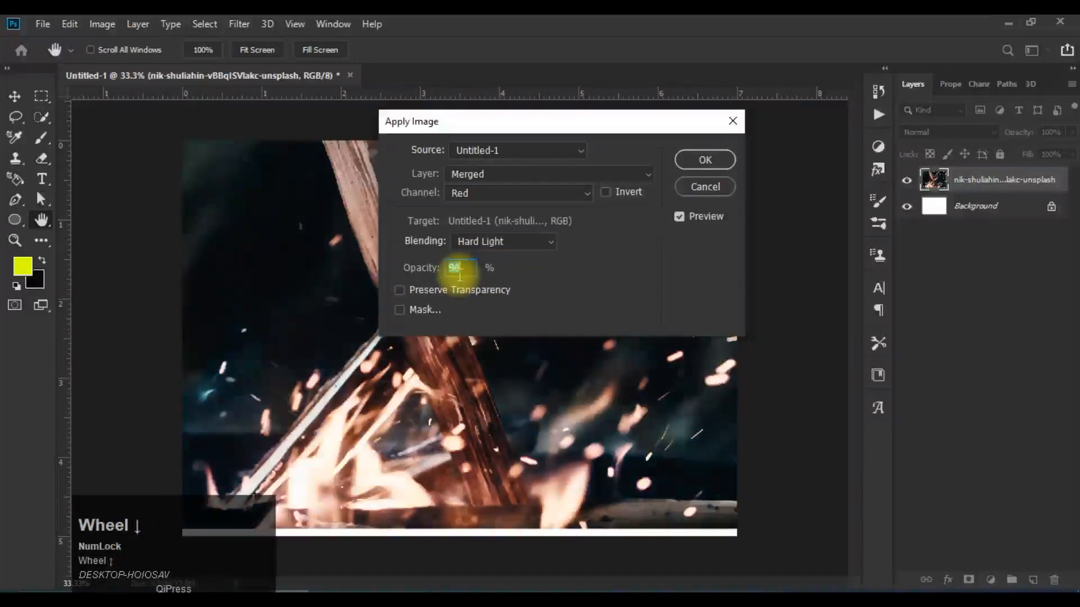
scroll(459, 275, "down", 1)
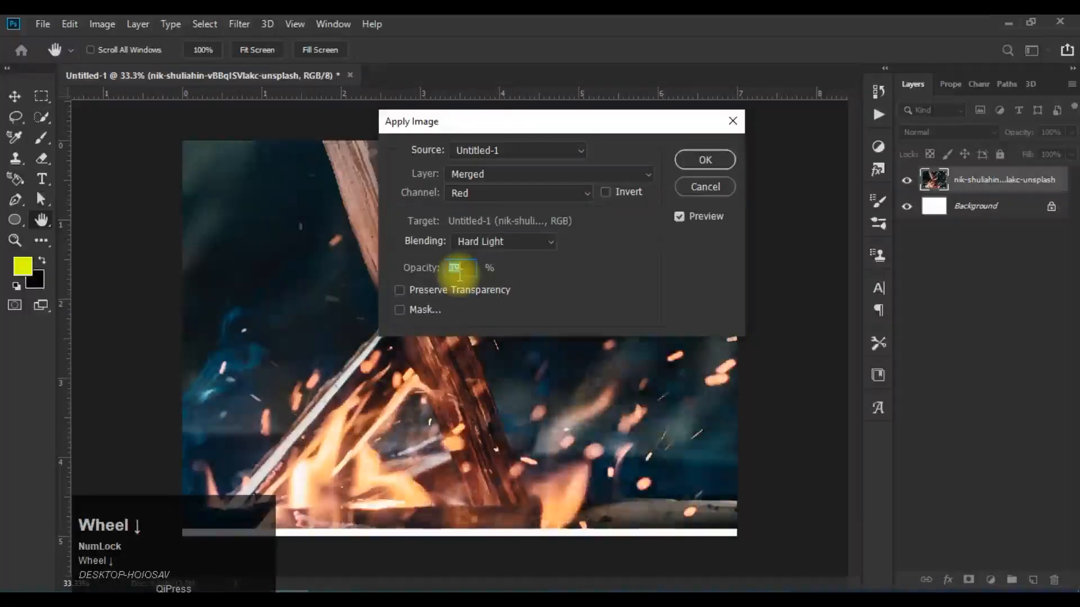
Step: Set the blending mode to Lighten at 20% opacity and compare the image with the preview off and on
left_click(533, 243)
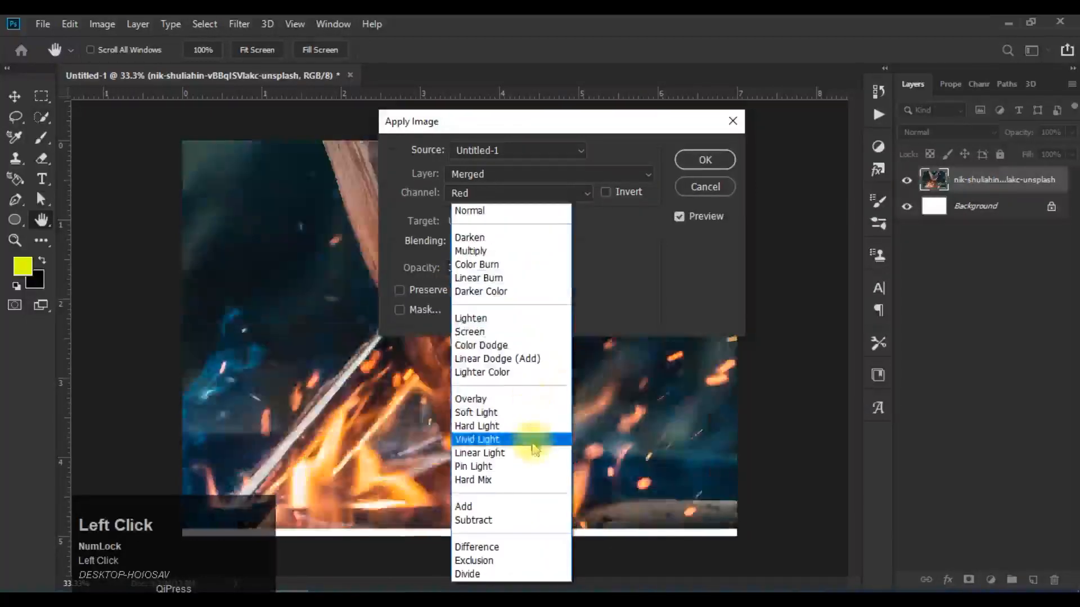
left_click(545, 319)
left_click_drag(463, 269, 421, 272)
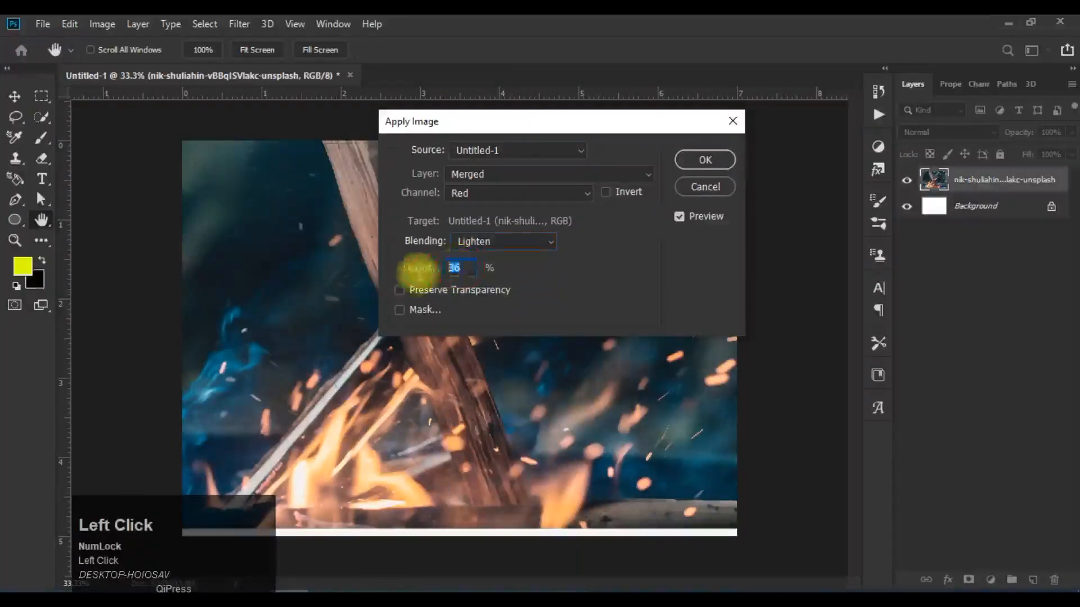
scroll(470, 265, "down", 1)
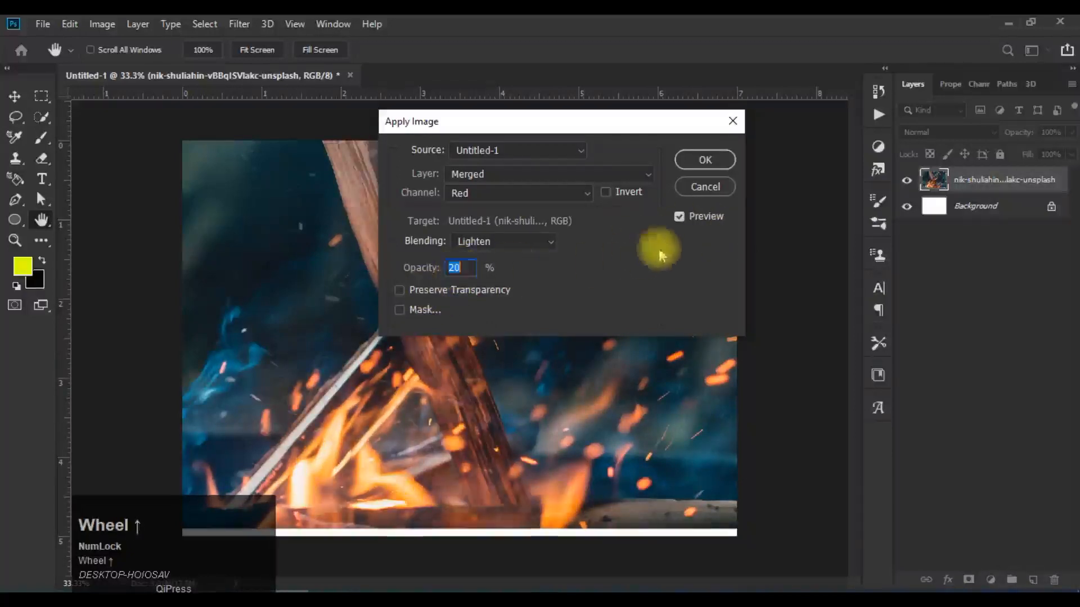
left_click(680, 217)
left_click(680, 218)
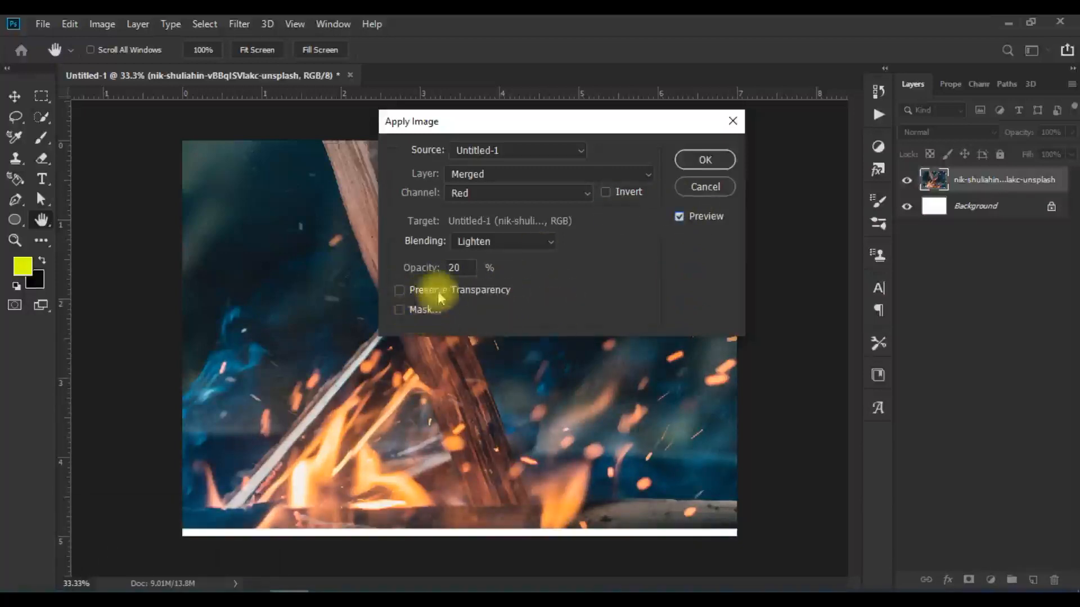
Step: Toggle Preserve Transparency on and off, leaving it on, and try to hide the Background layer
left_click(400, 291)
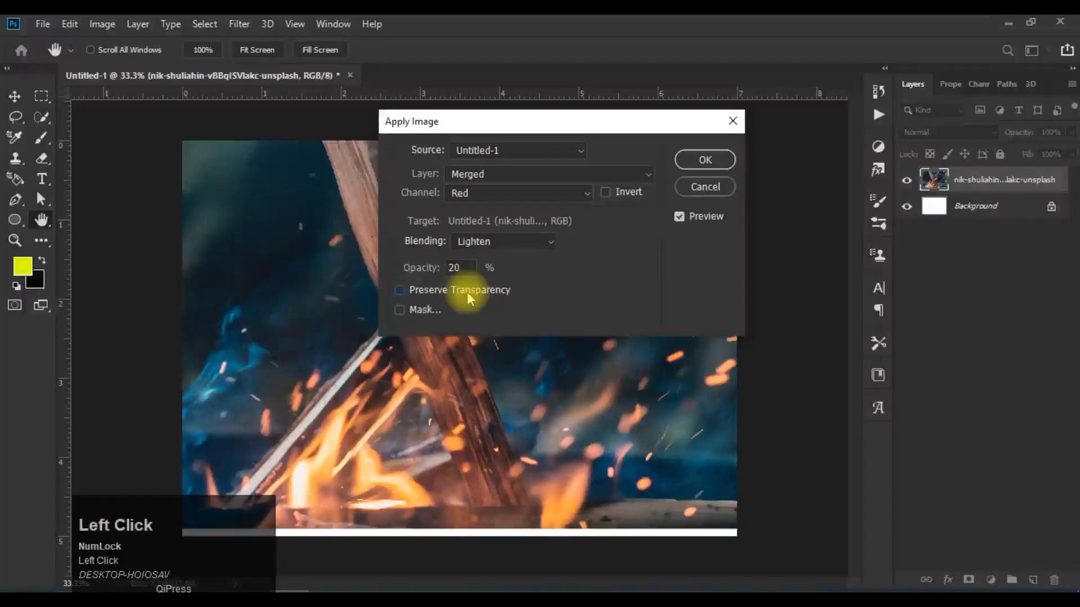
left_click(400, 291)
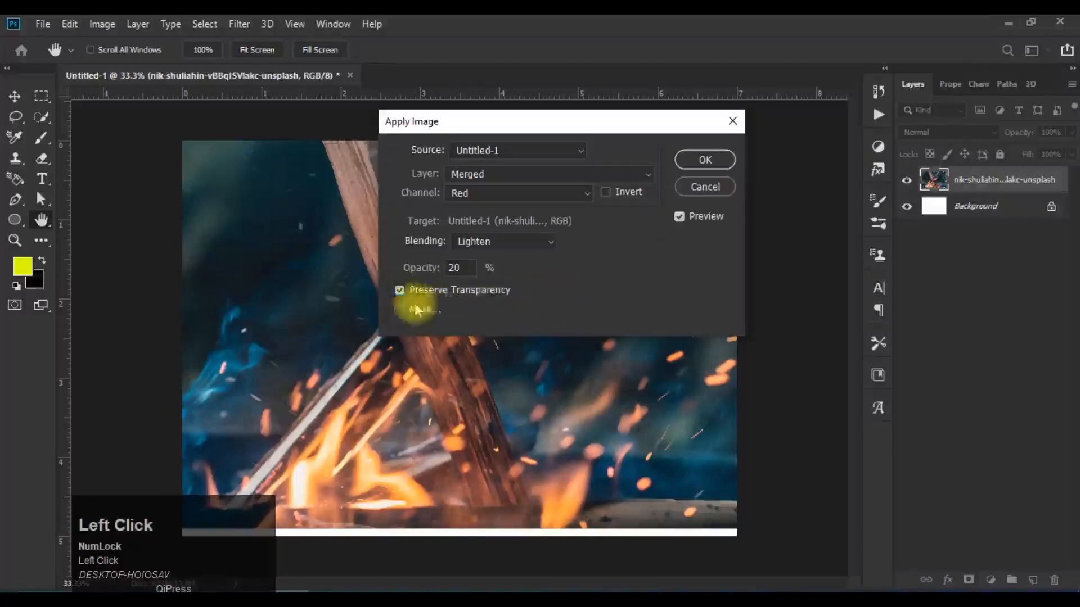
left_click(401, 291)
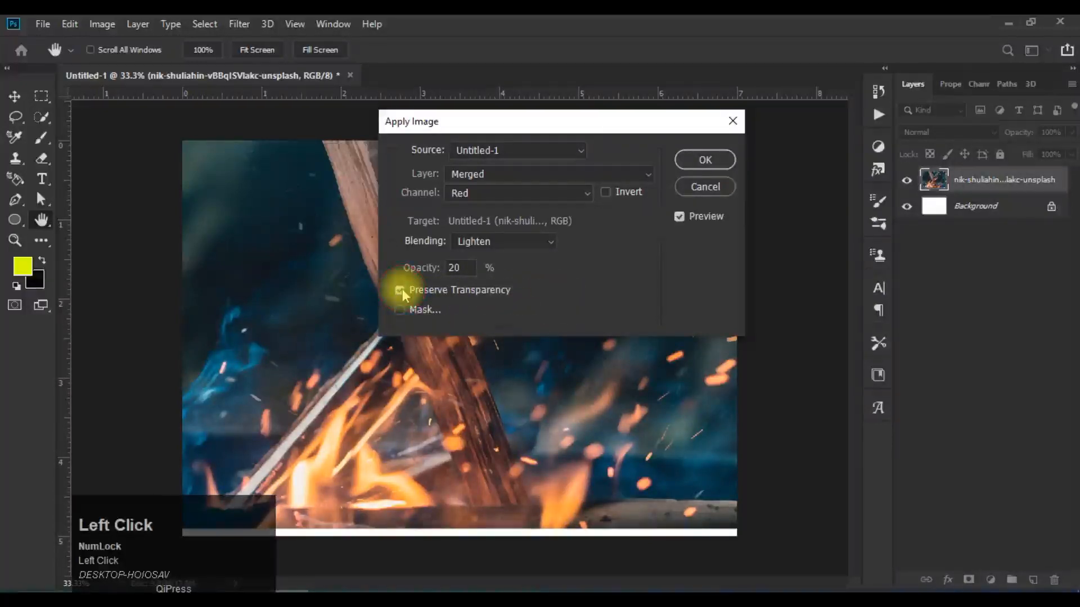
left_click(400, 290)
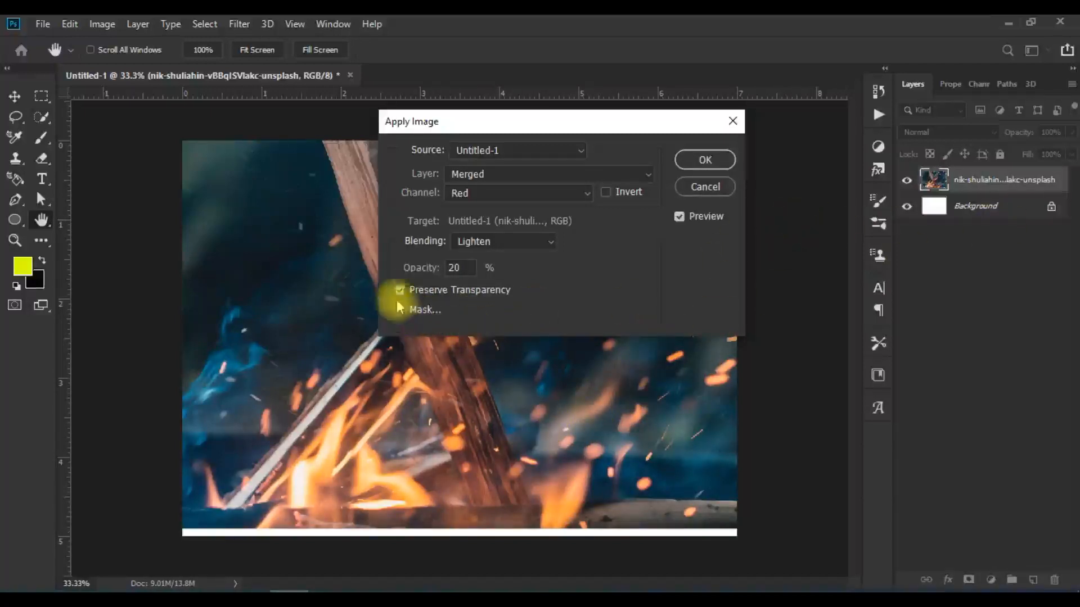
left_click(907, 208)
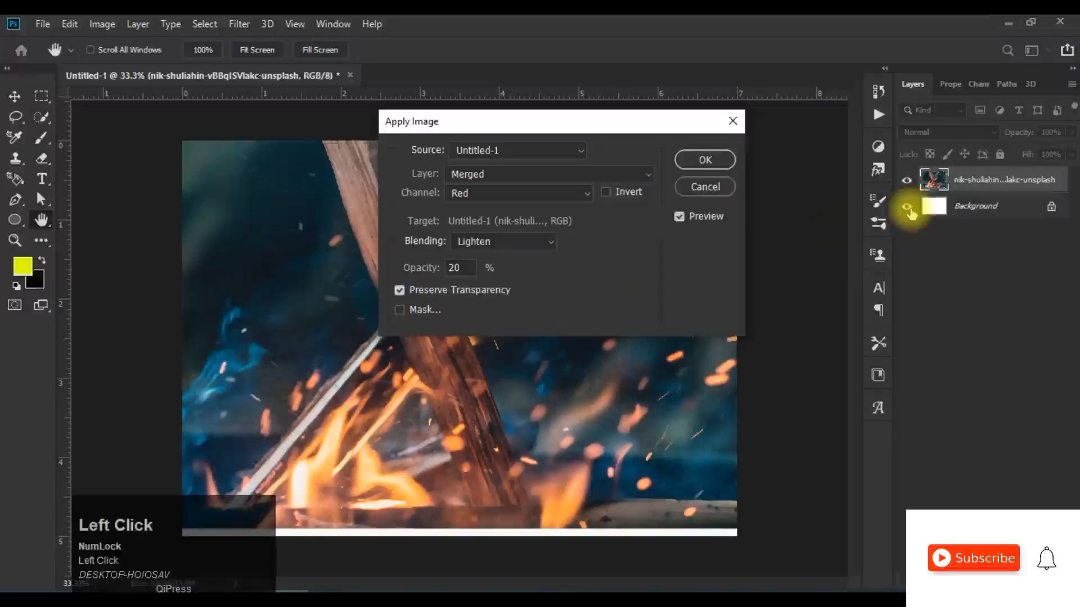
Step: Enable the mask with Merged as its layer and compare the Red, Green and Blue mask channels, ending on Blue
left_click(400, 310)
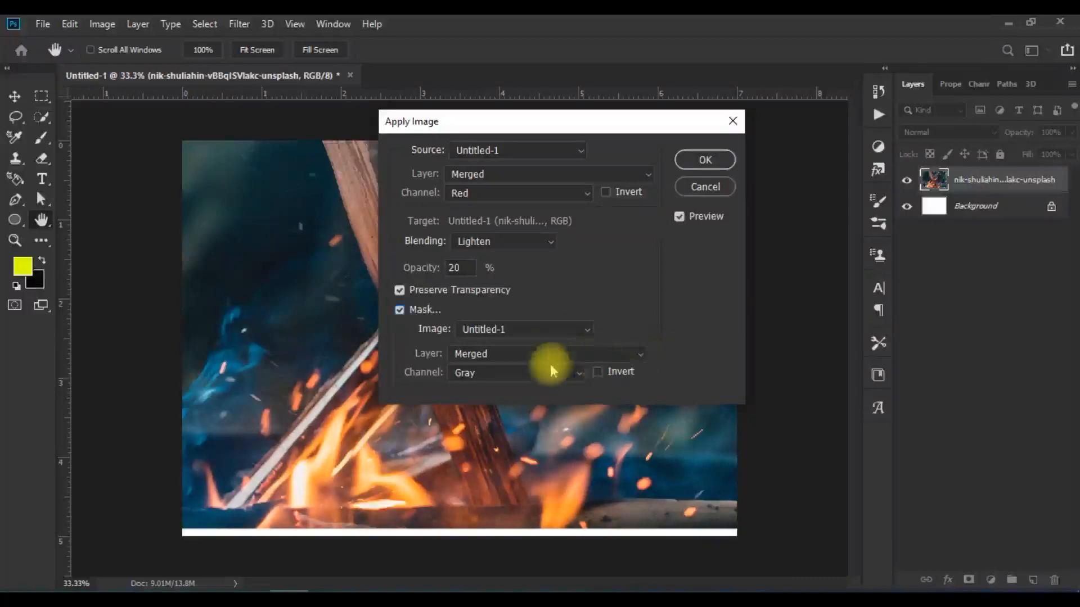
left_click(596, 352)
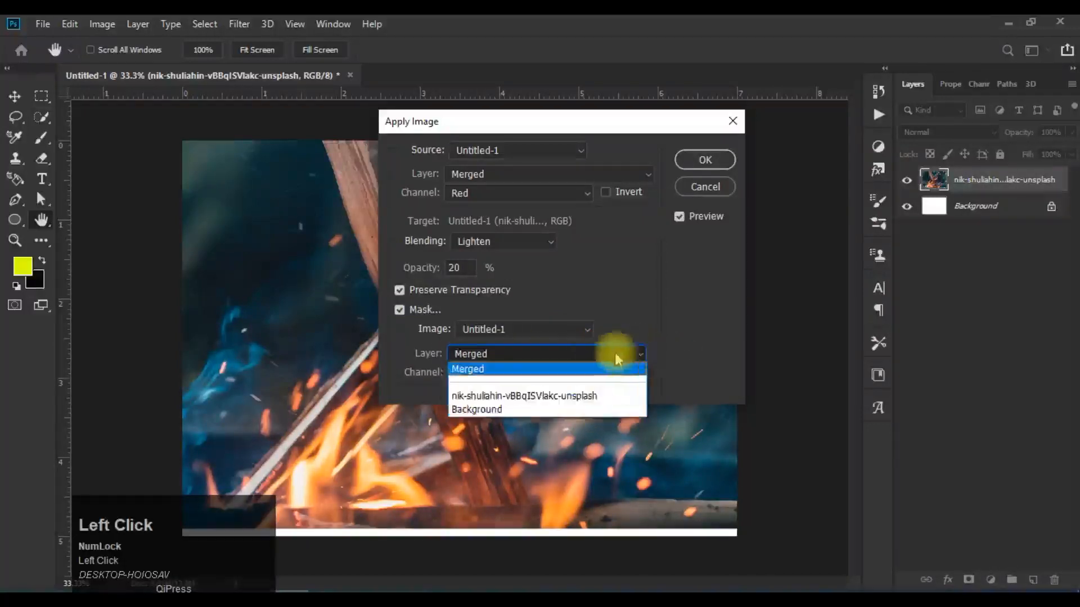
left_click(613, 350)
left_click(524, 375)
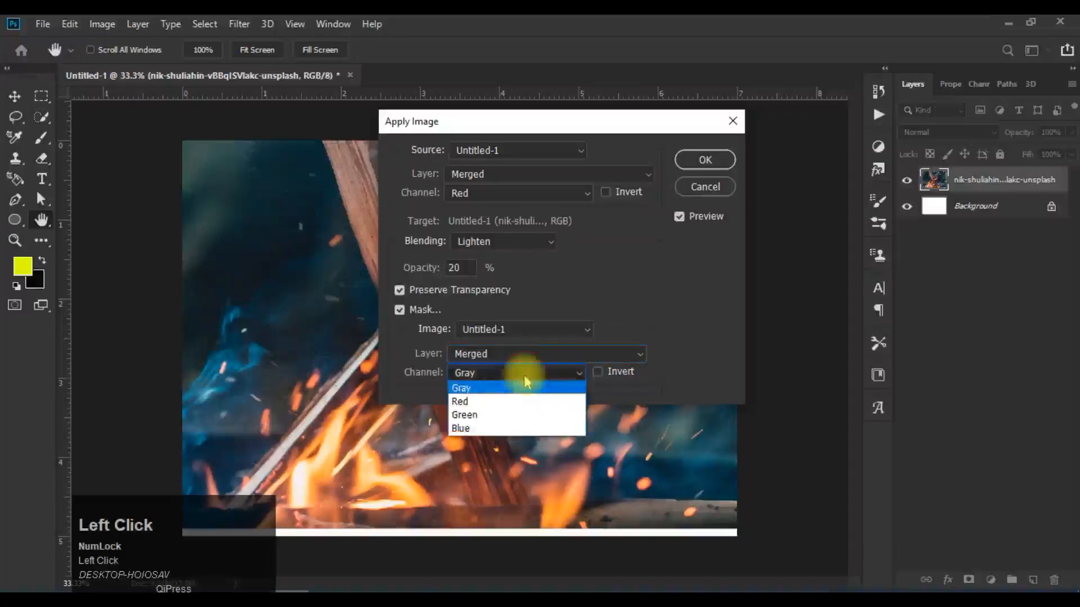
left_click(527, 402)
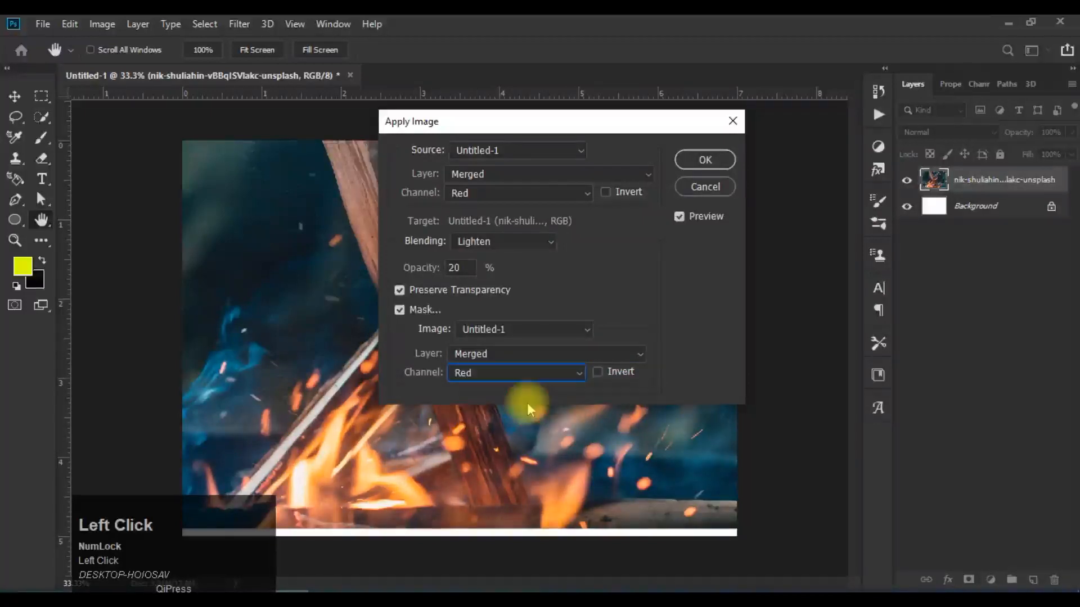
left_click(545, 373)
left_click(545, 416)
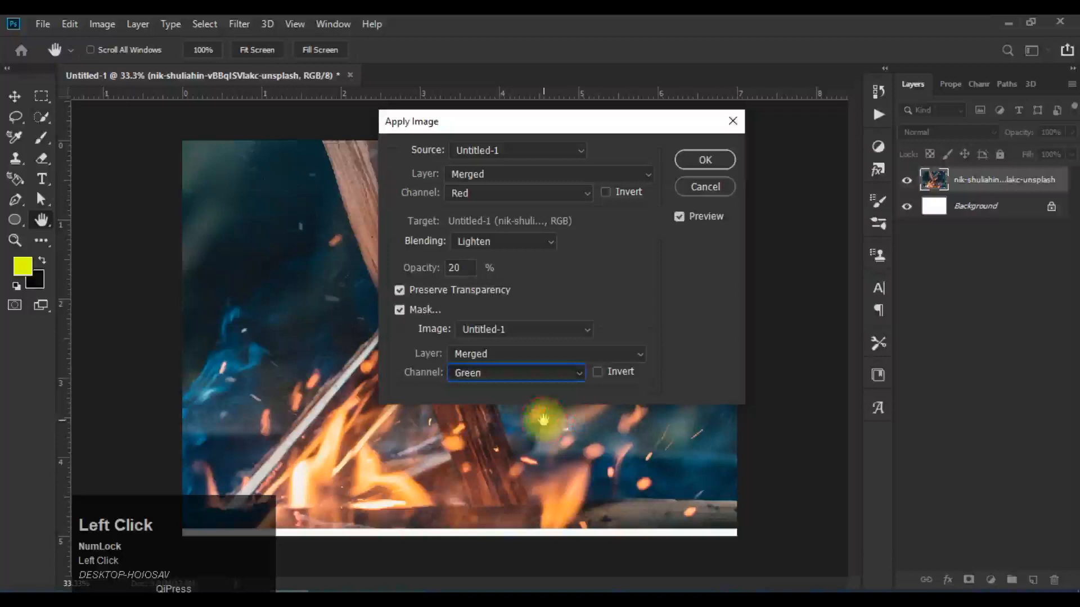
left_click(547, 380)
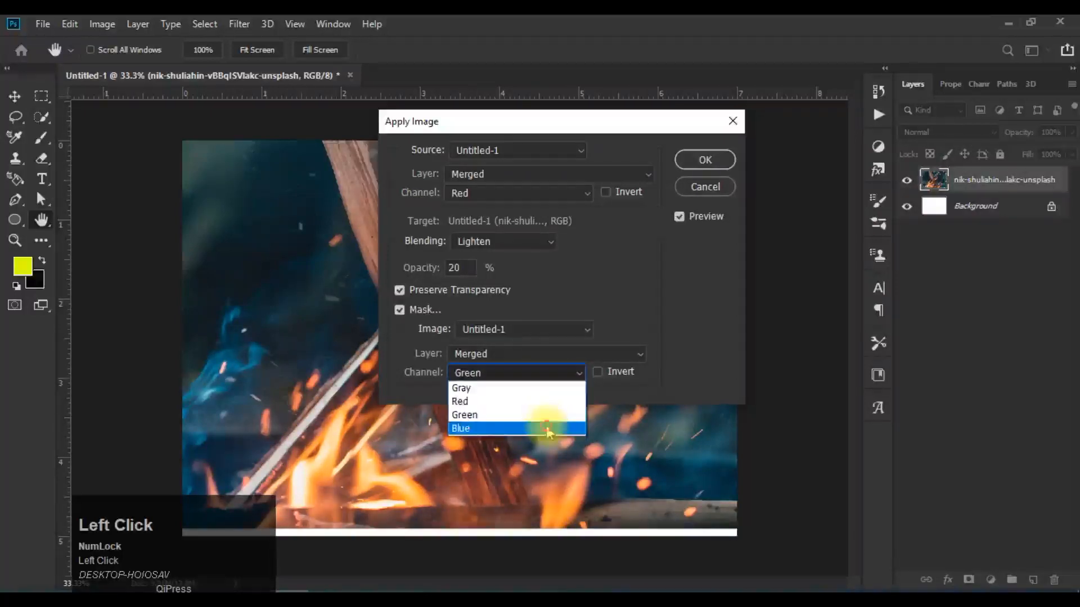
left_click(549, 429)
Step: Turn off Preserve Transparency and compare the Blue channel mask with Invert on and off, leaving Invert off
left_click(400, 292)
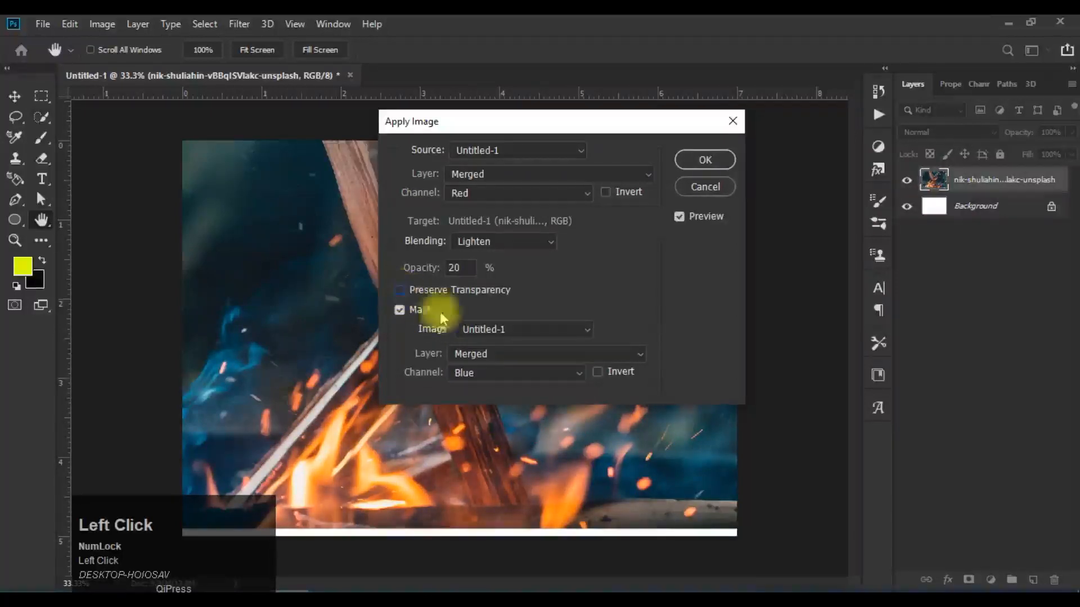
left_click(596, 373)
left_click(596, 373)
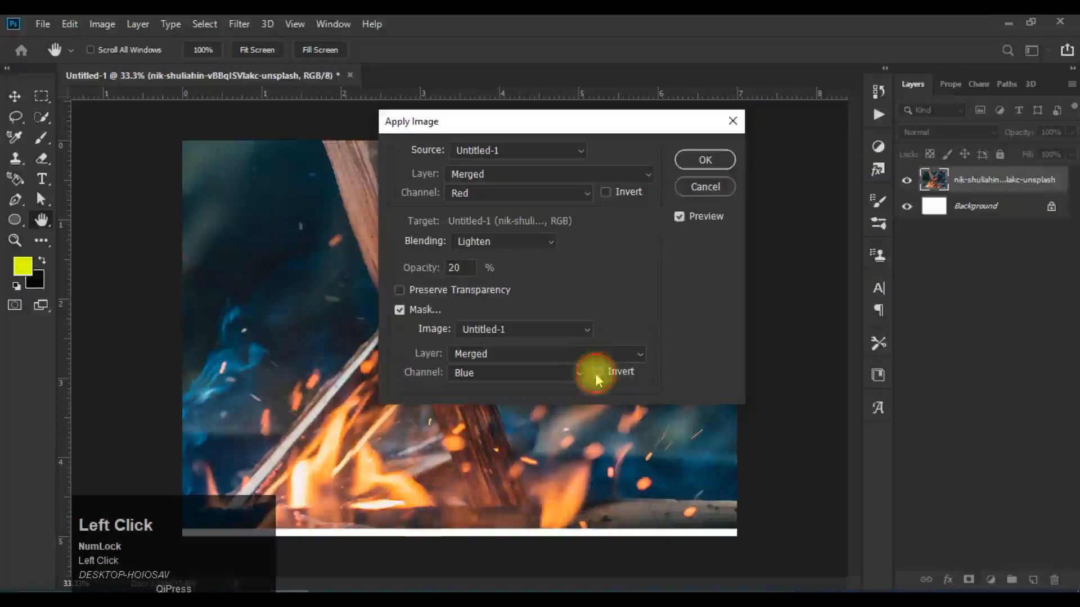
left_click(596, 372)
left_click(596, 373)
left_click(596, 374)
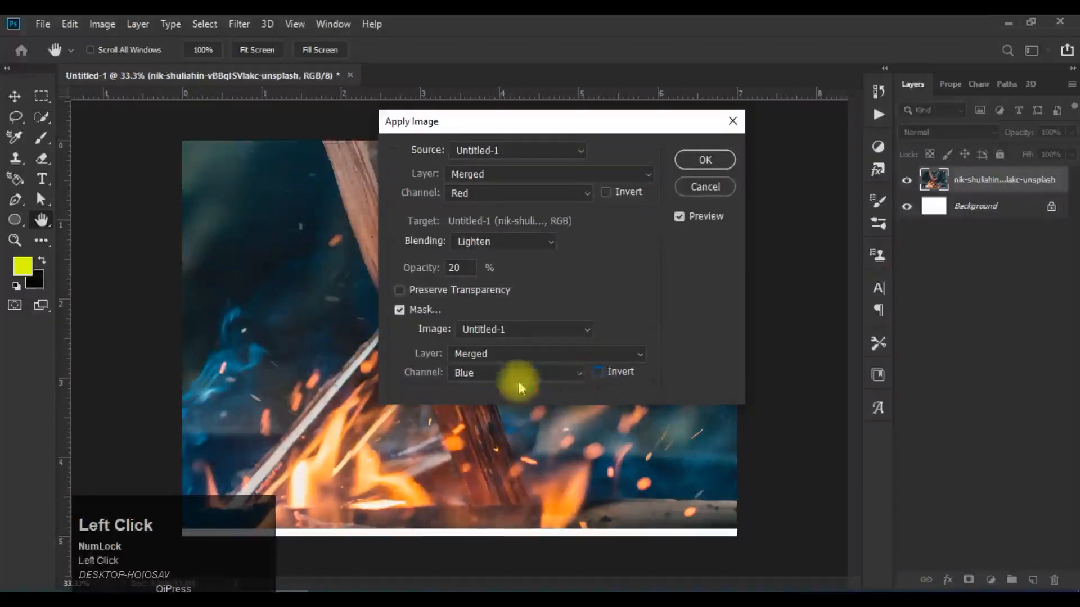
Step: Cycle the mask channel through Red, Green and Blue again and review the mask layer choices, keeping Merged
left_click(554, 373)
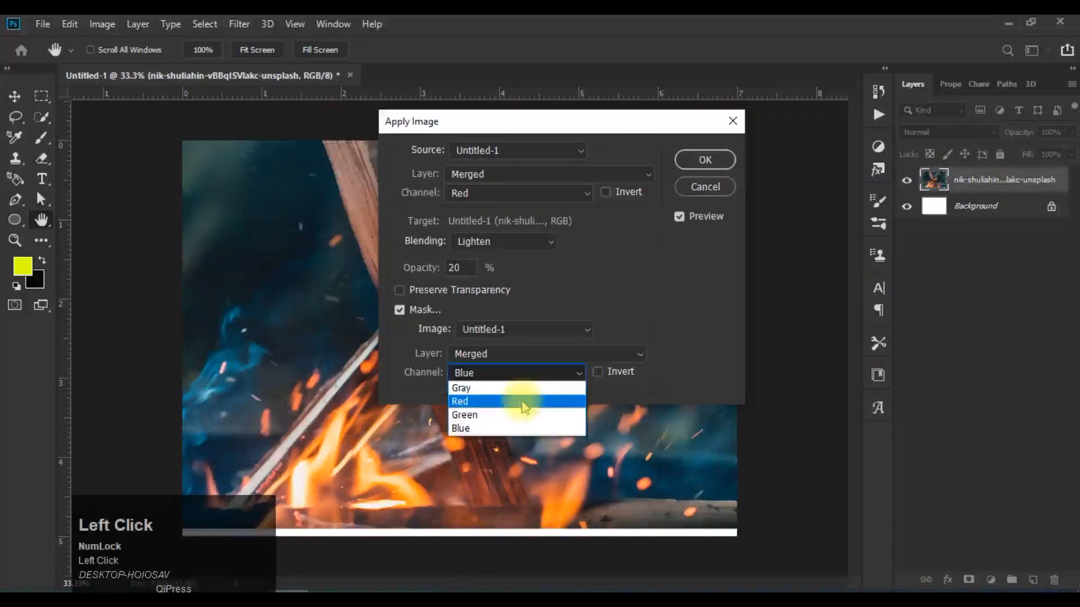
left_click(521, 401)
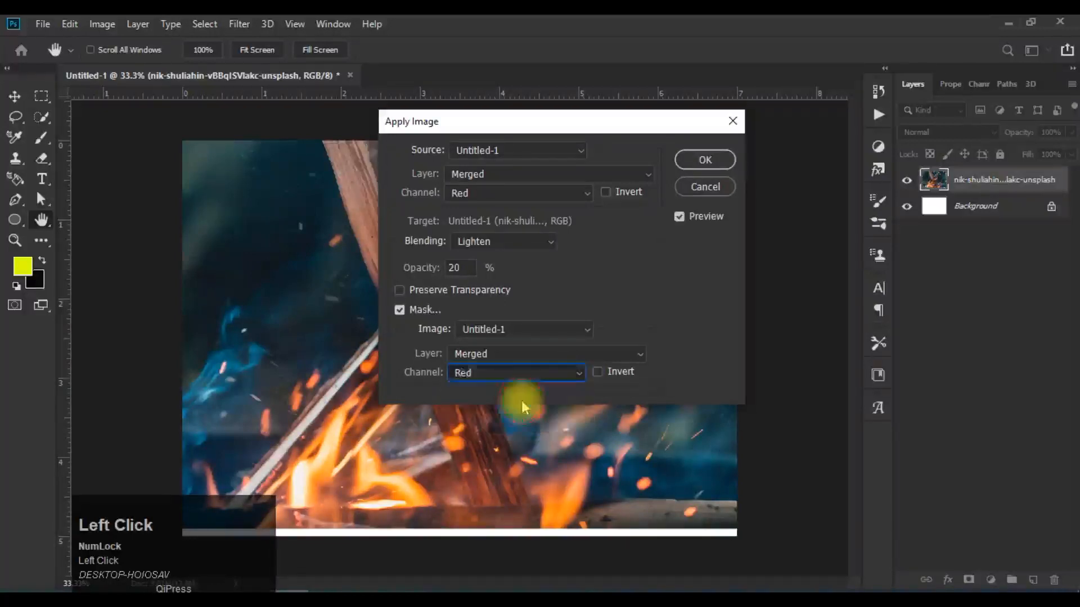
left_click(555, 374)
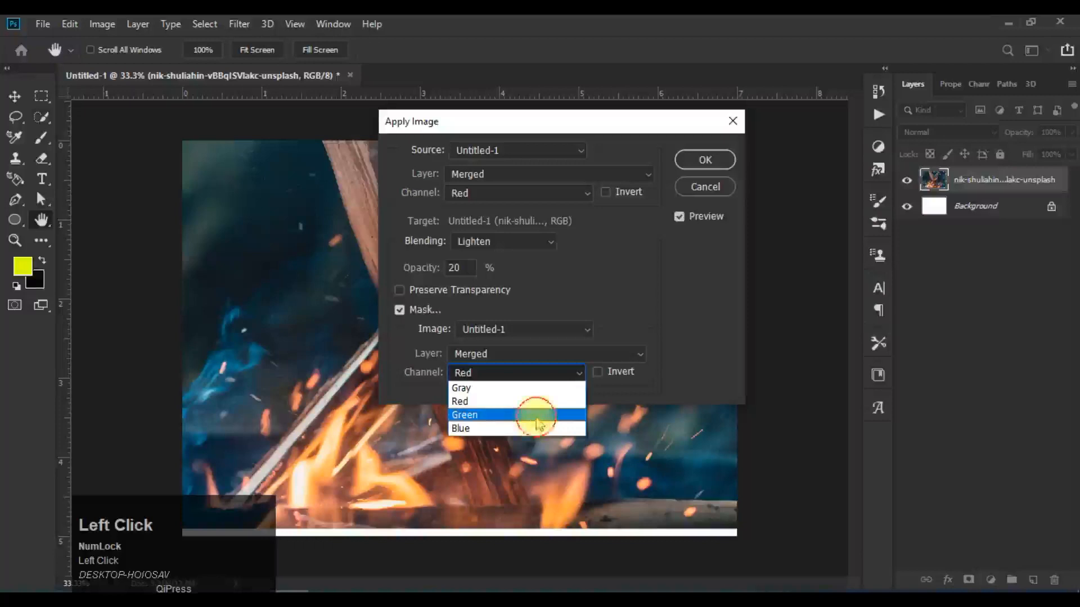
left_click(537, 416)
left_click(549, 373)
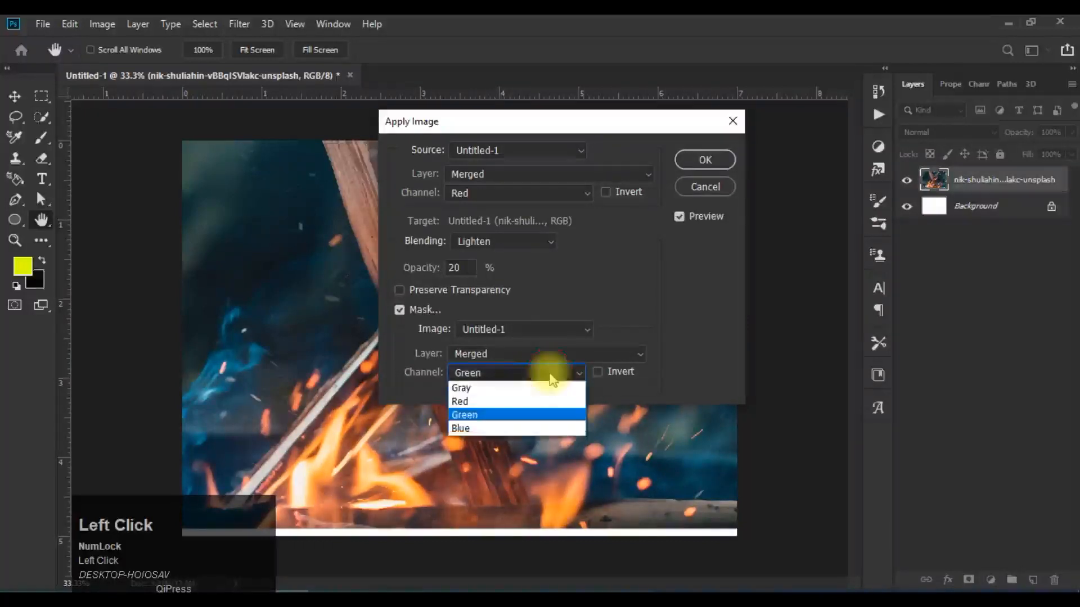
left_click(543, 428)
left_click(543, 351)
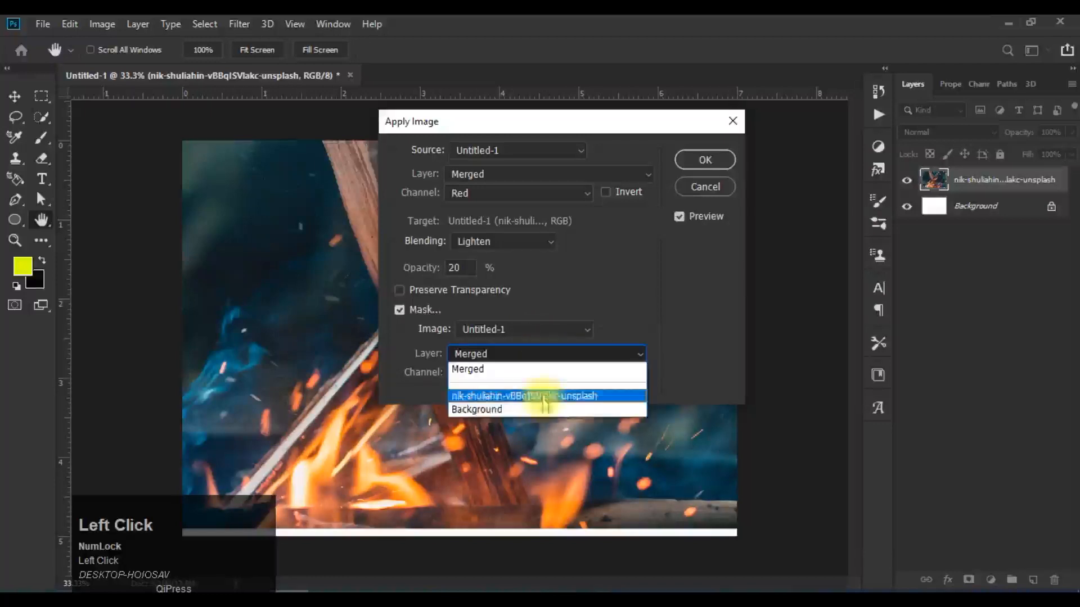
left_click(439, 422)
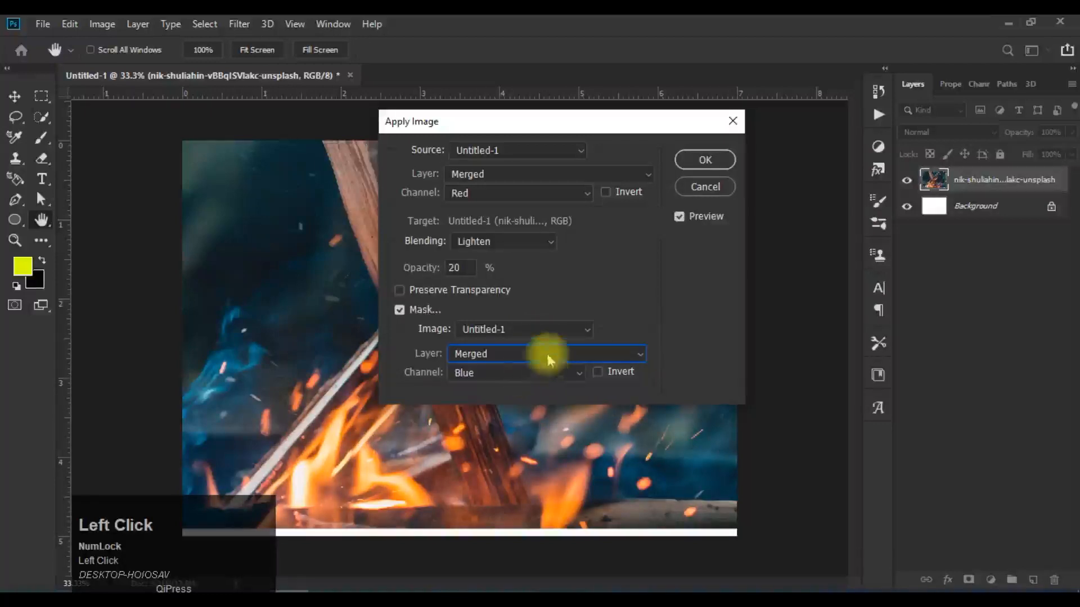
Step: Preview the Screen blending mode with the mask enabled, and cancel Apply Image
left_click(504, 242)
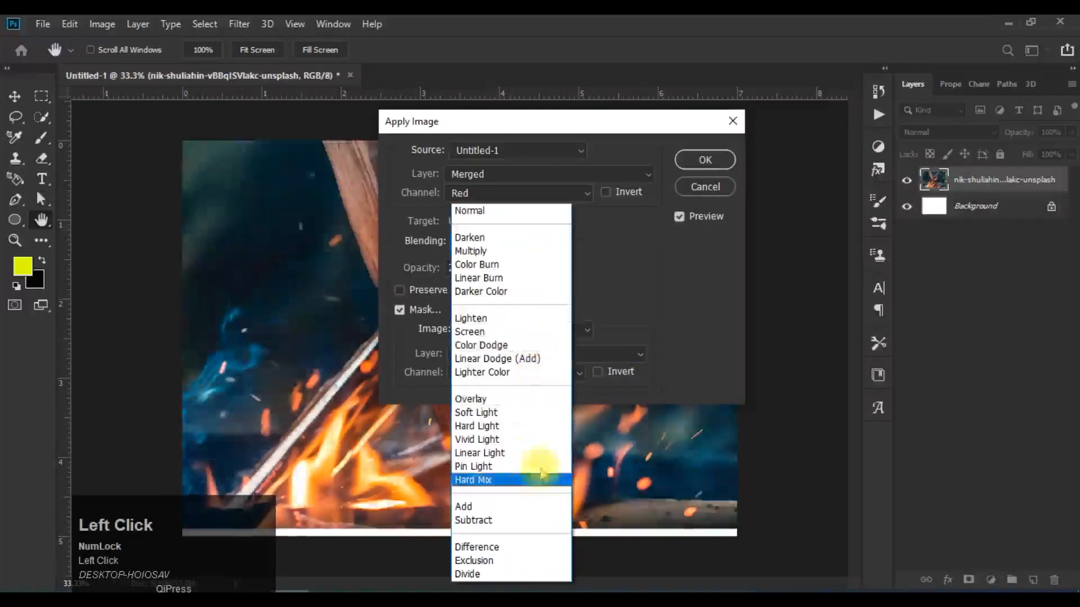
left_click(525, 332)
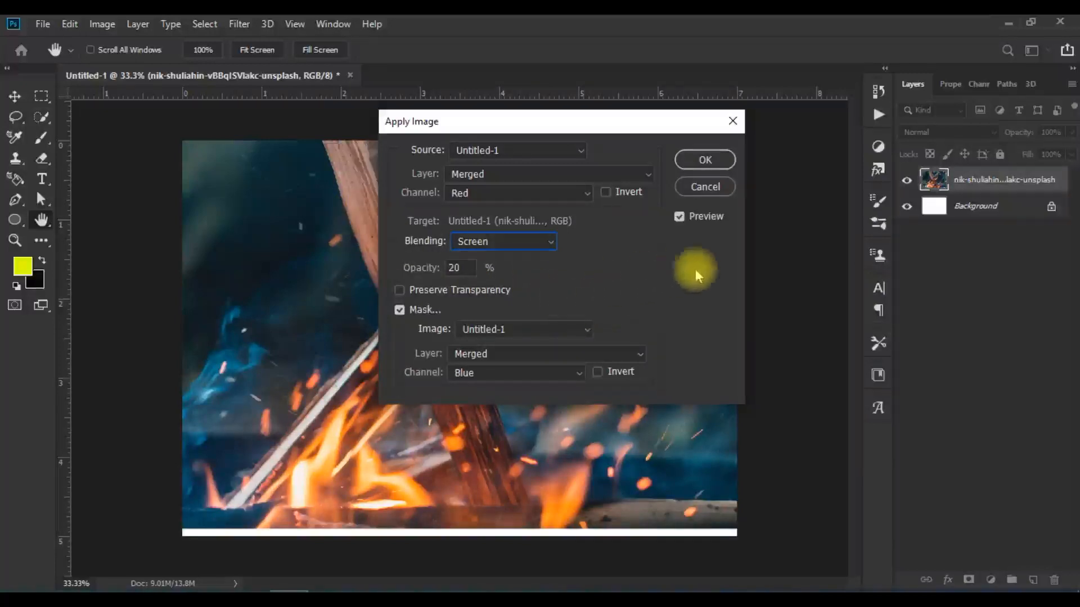
left_click(702, 191)
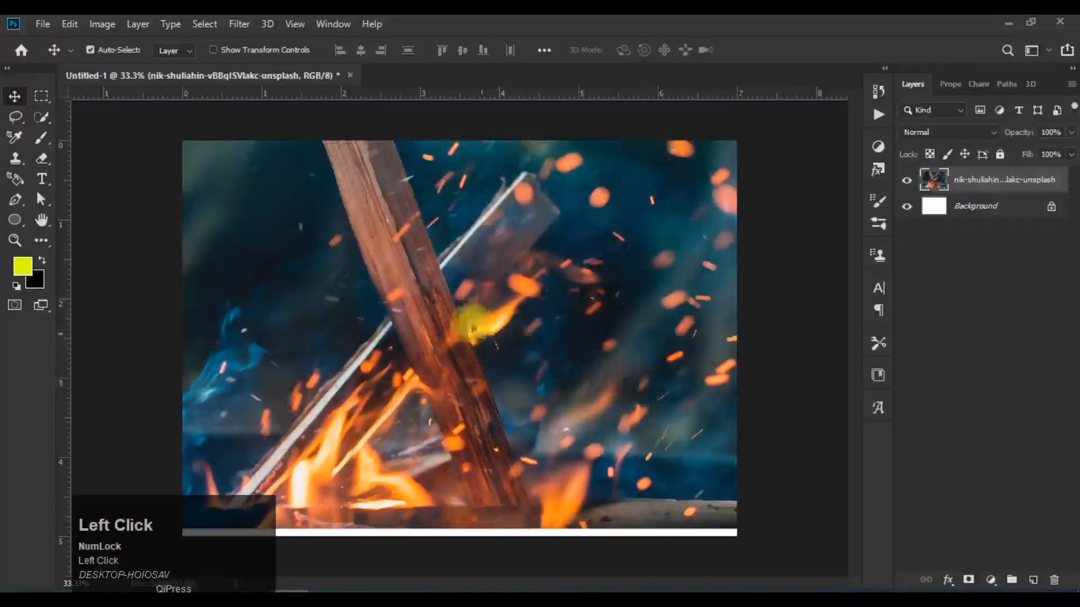
Step: Open the Calculations dialog for the campfire photo
left_click(102, 23)
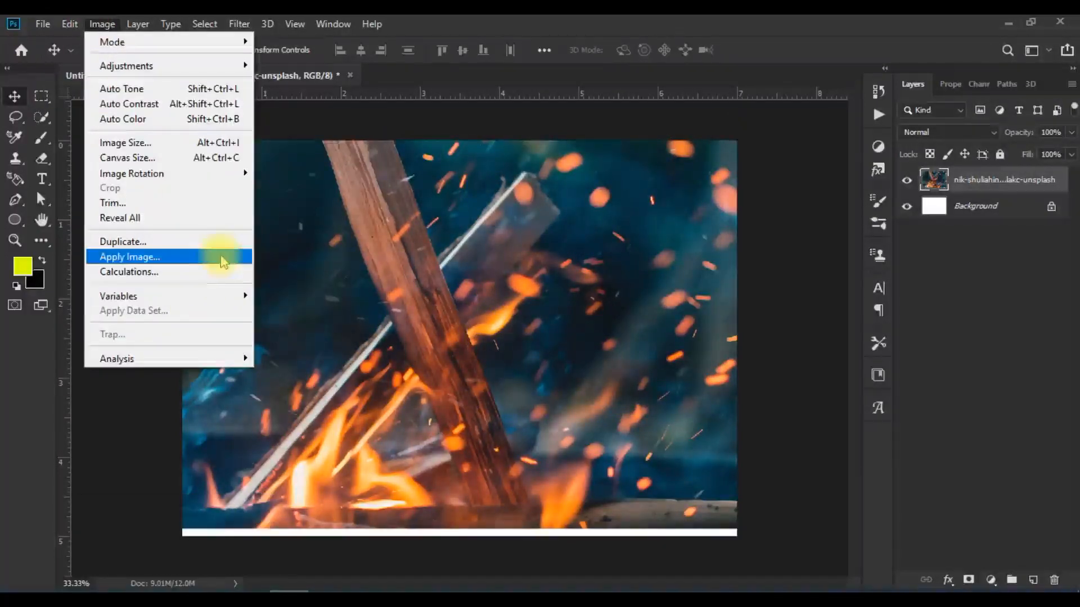
left_click(365, 236)
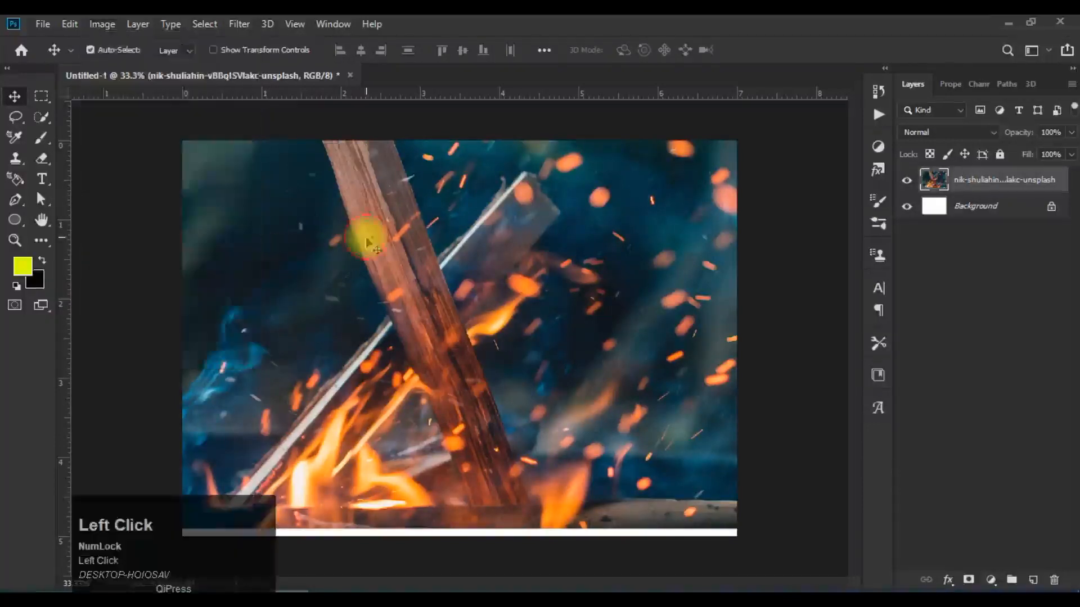
left_click(102, 24)
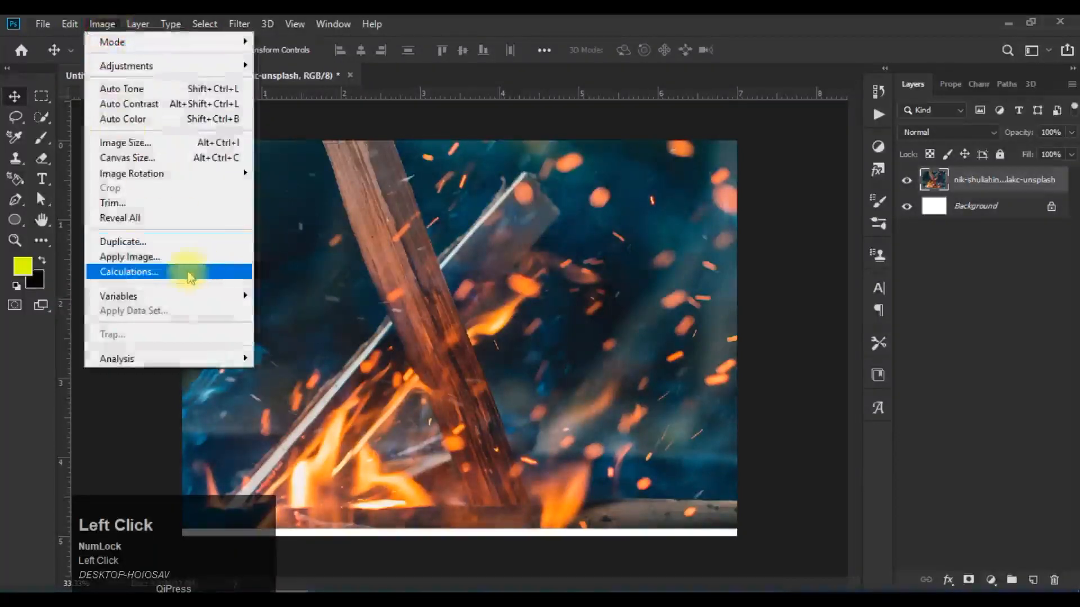
left_click(185, 272)
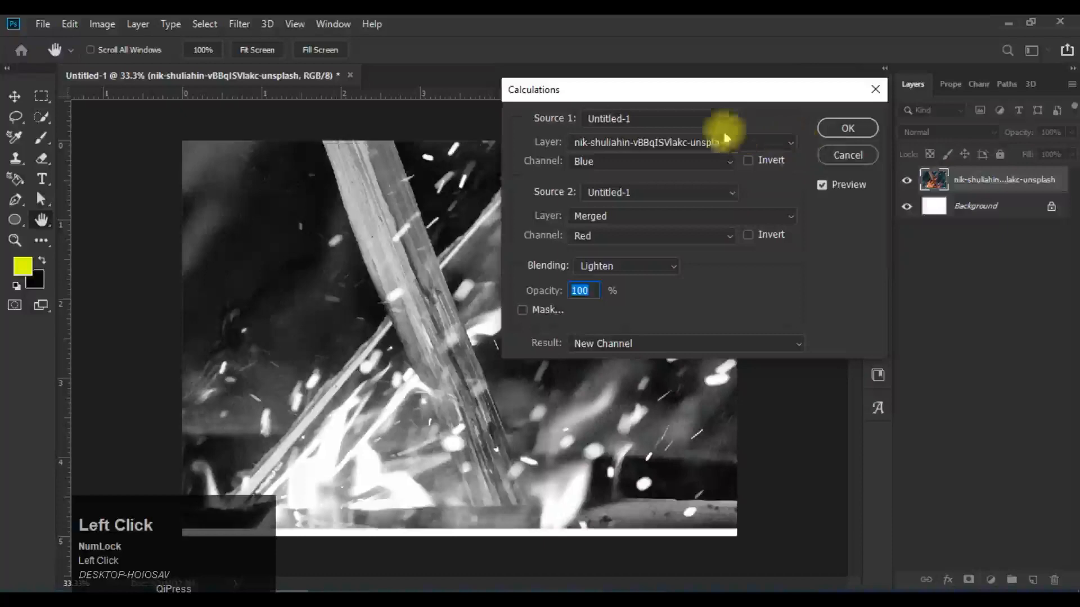
Step: Move the Calculations dialog aside and compare Source 1's Blue channel with Invert on and off
mouse_move(643, 90)
left_mouse_down()
mouse_move(754, 80)
mouse_move(645, 71)
left_mouse_up()
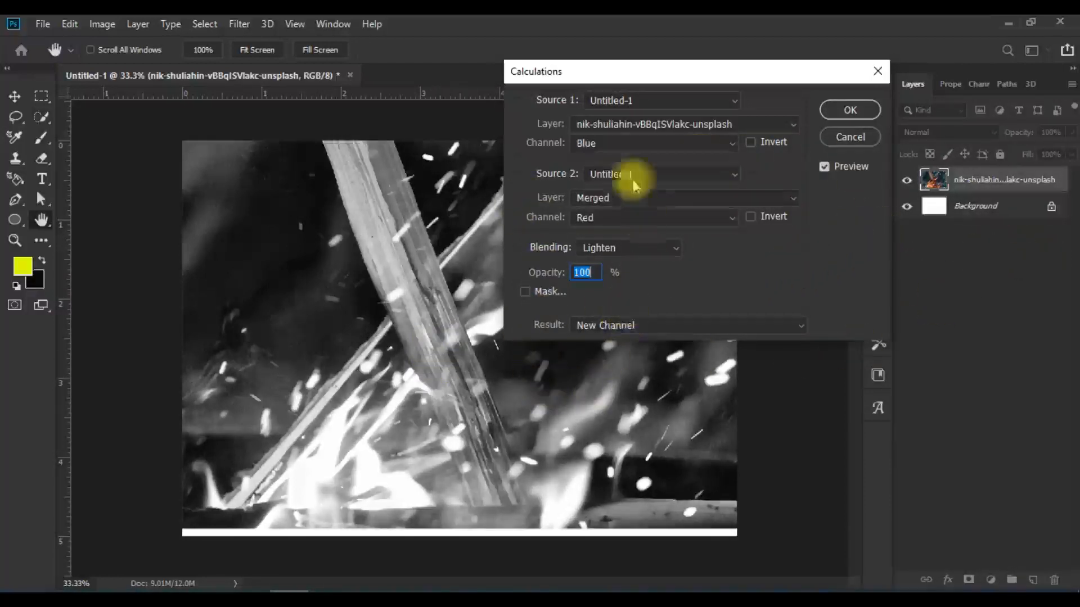
left_click_drag(655, 79, 586, 83)
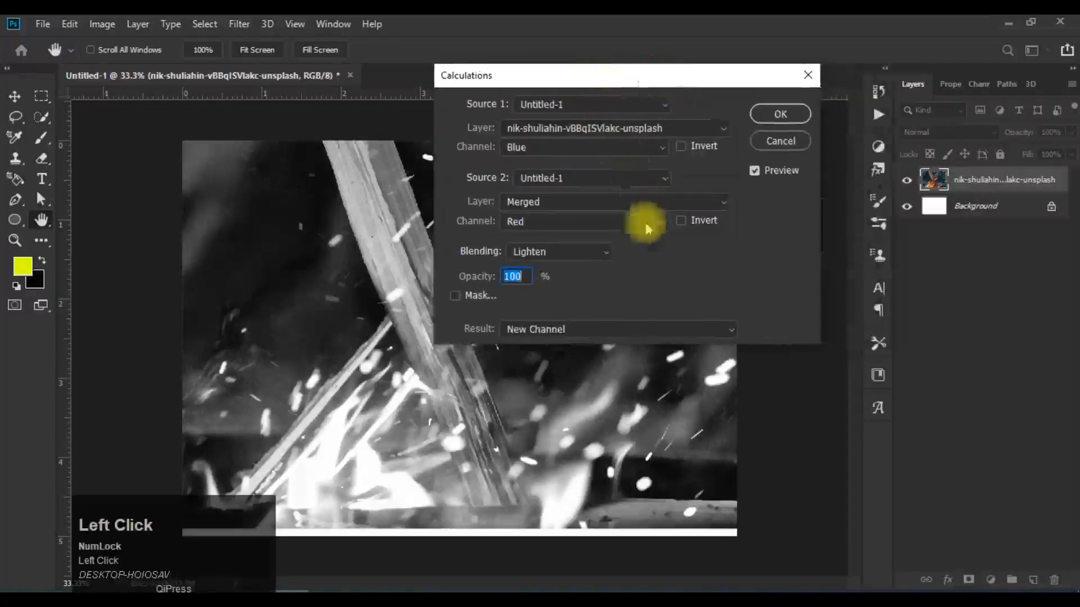
left_click(680, 146)
left_click(680, 148)
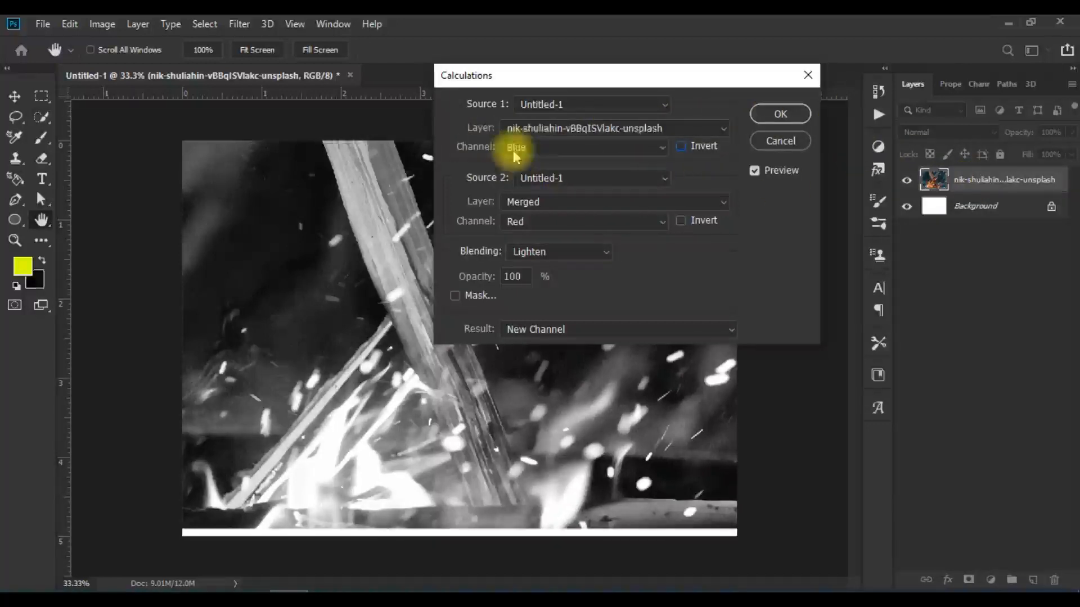
Step: Preview Source 1's Green, Blue and Transparency channels, ending with the channel set back to Blue
left_click(648, 151)
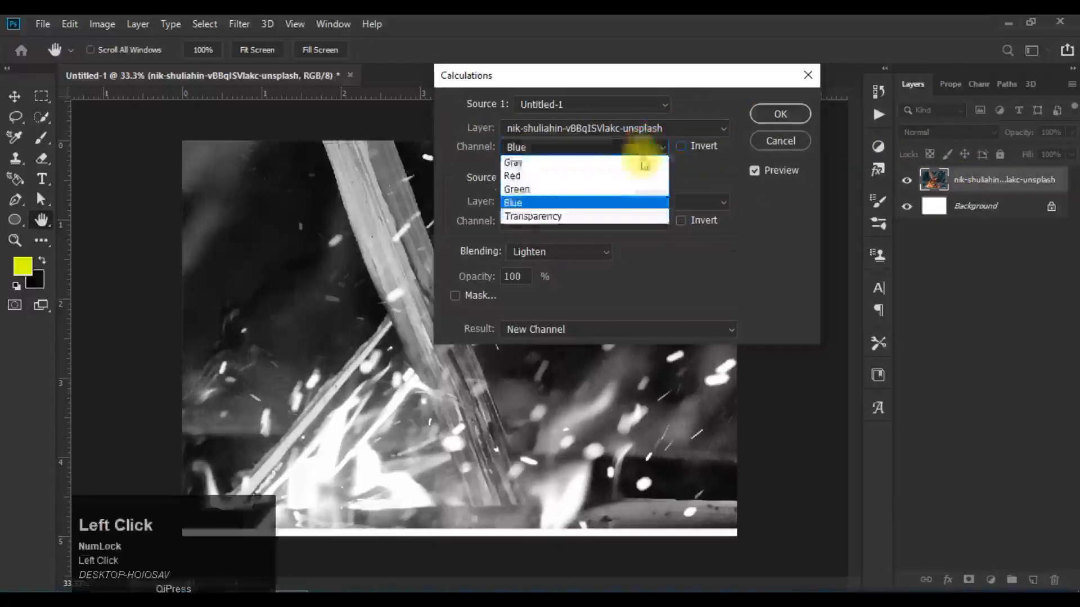
left_click(629, 189)
left_click(627, 142)
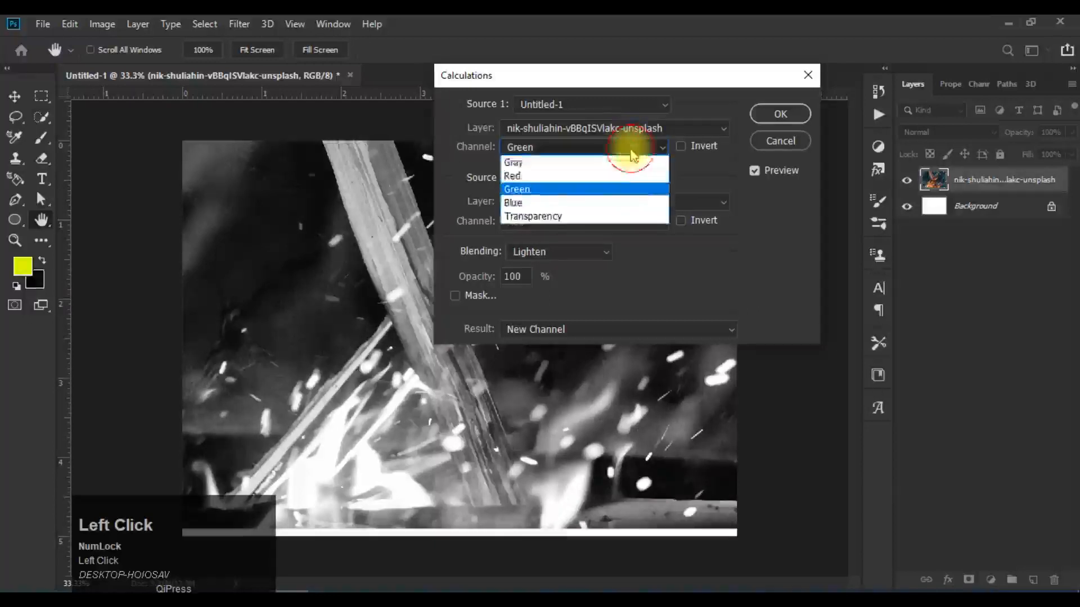
left_click(622, 201)
left_click(620, 159)
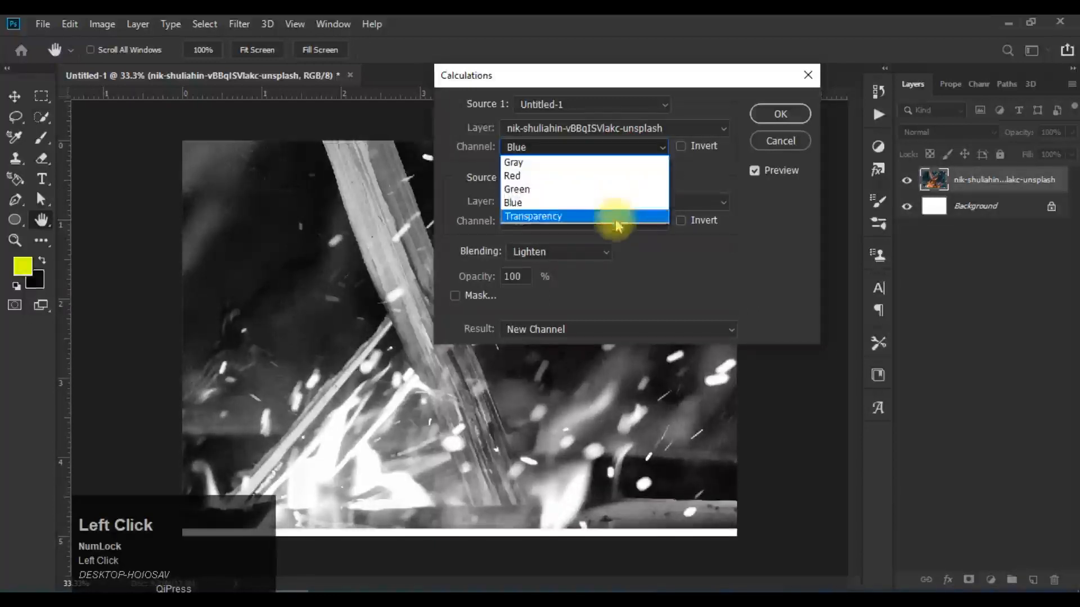
left_click(617, 222)
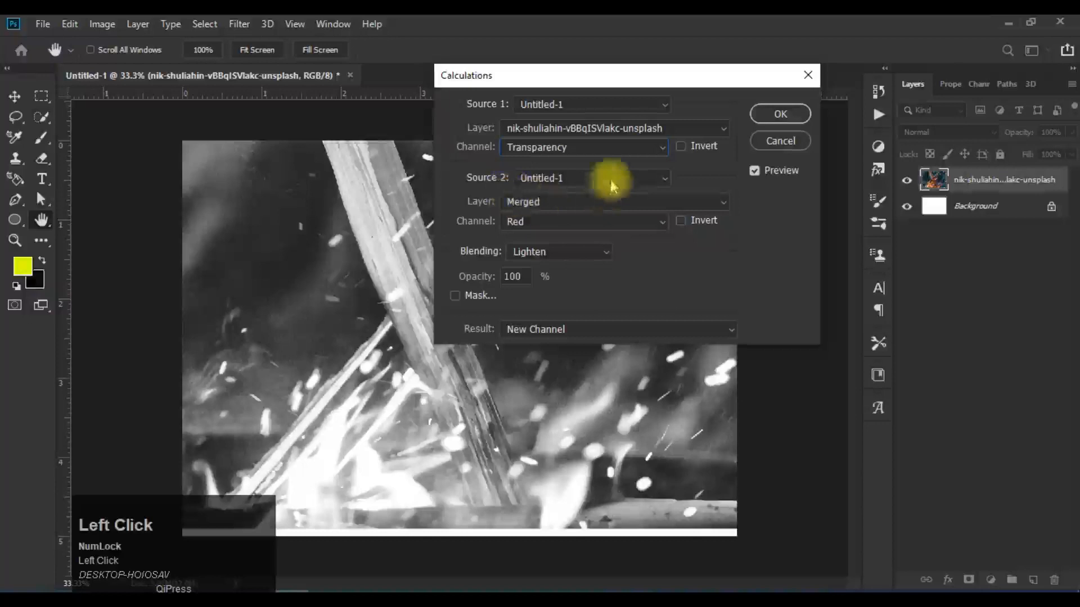
left_click(626, 150)
left_click(624, 202)
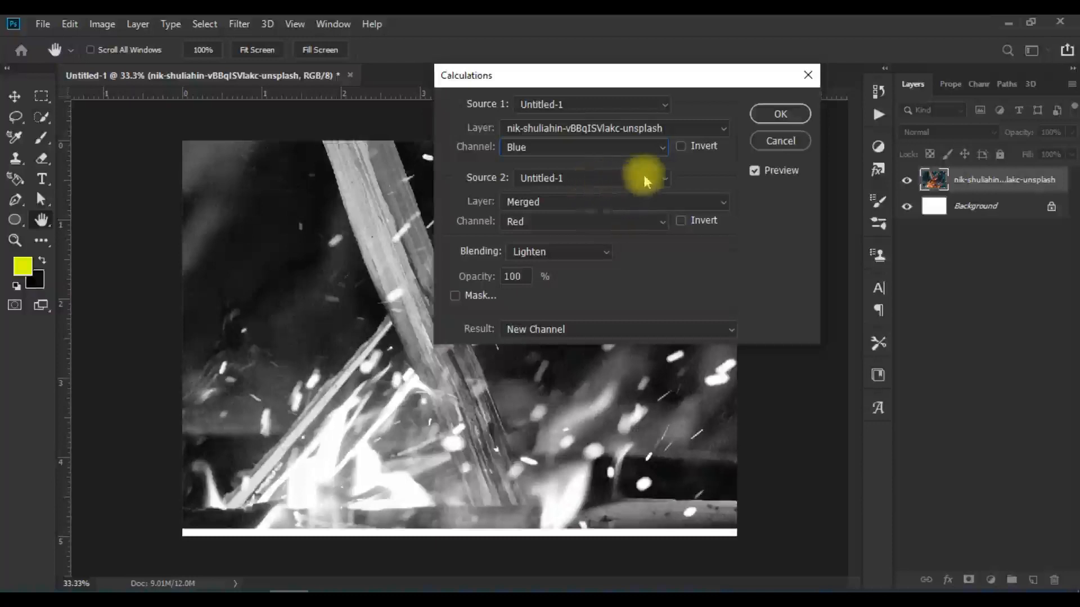
Step: Compare Invert on and off for Source 1's Blue channel and Source 2's Red channel, leaving both off
left_click(682, 147)
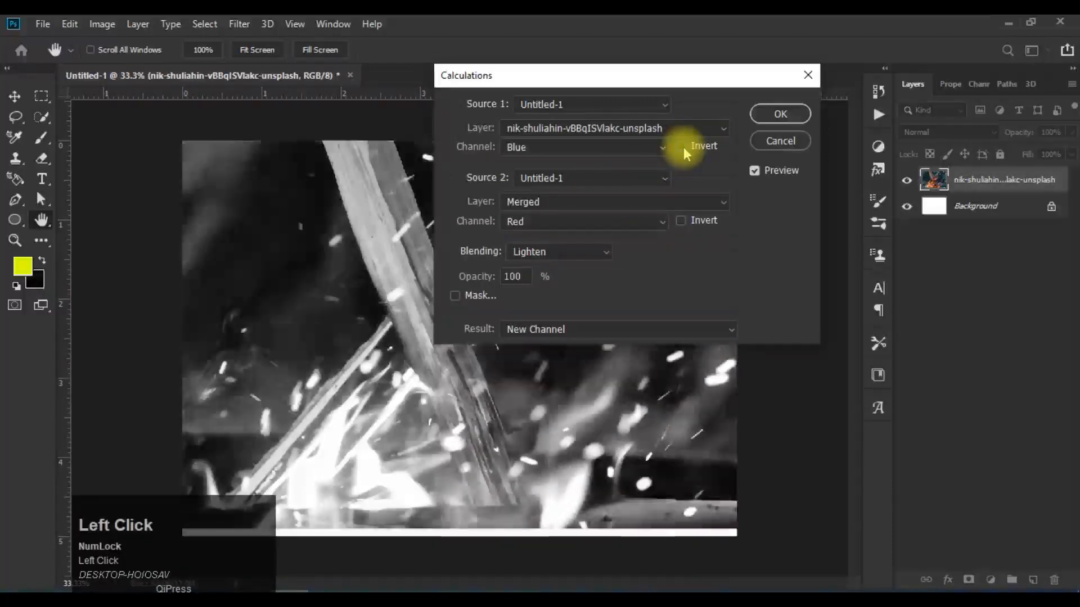
left_click(682, 147)
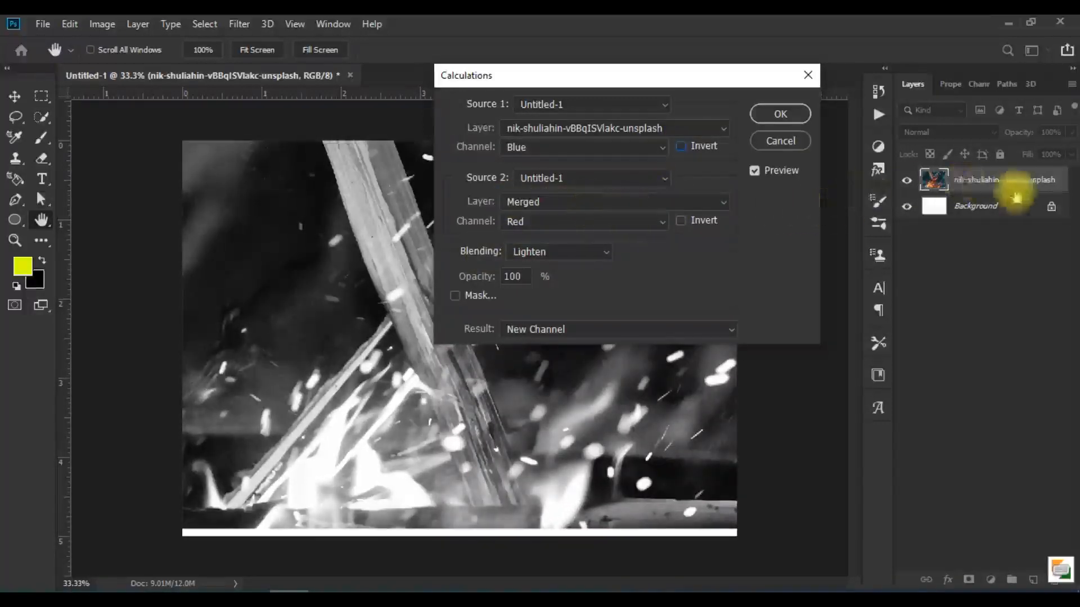
left_click(681, 221)
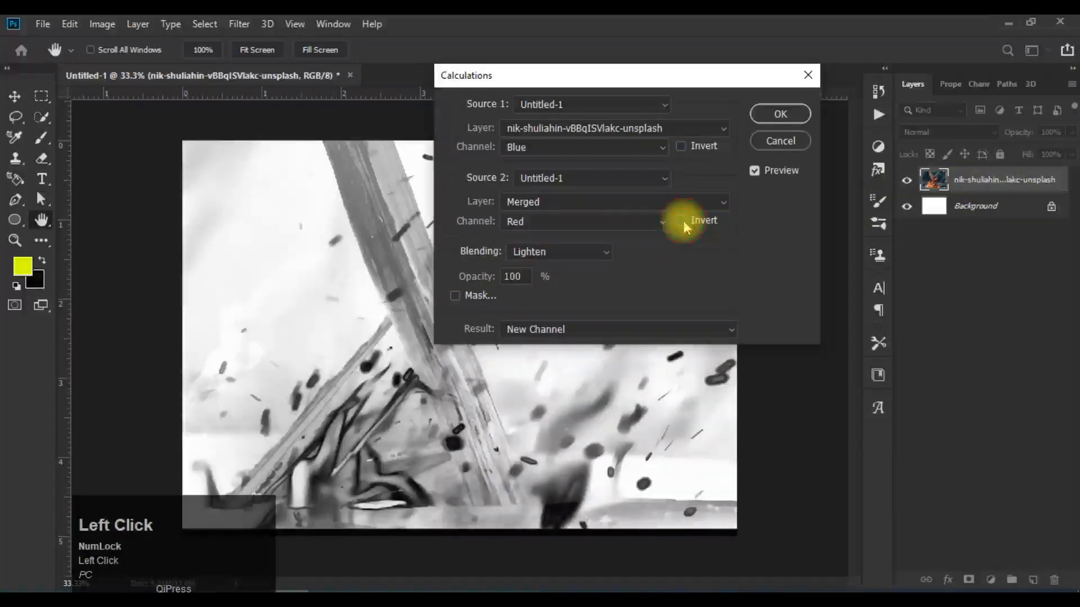
left_click(681, 221)
left_click(682, 220)
left_click(682, 221)
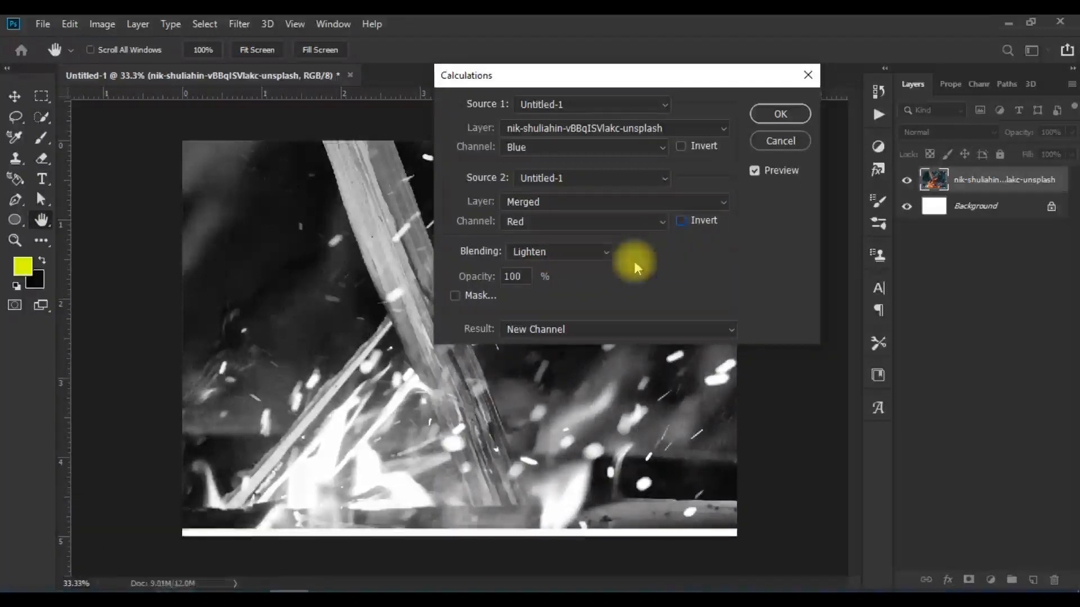
Step: Preview the Hard Light blending mode at reduced opacity, and return the opacity to 100%
left_click(579, 253)
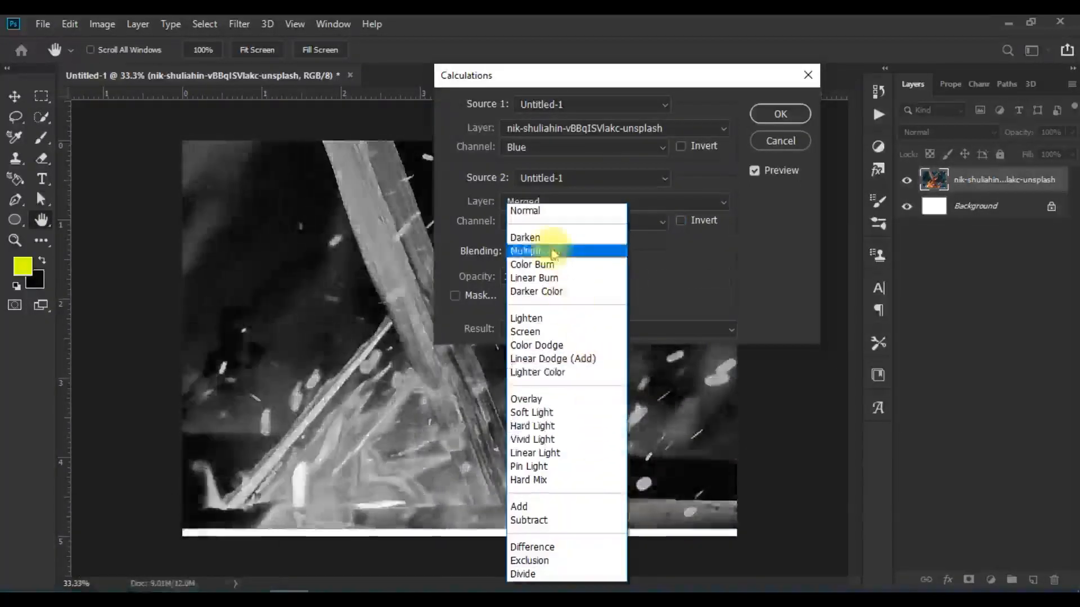
left_click(554, 426)
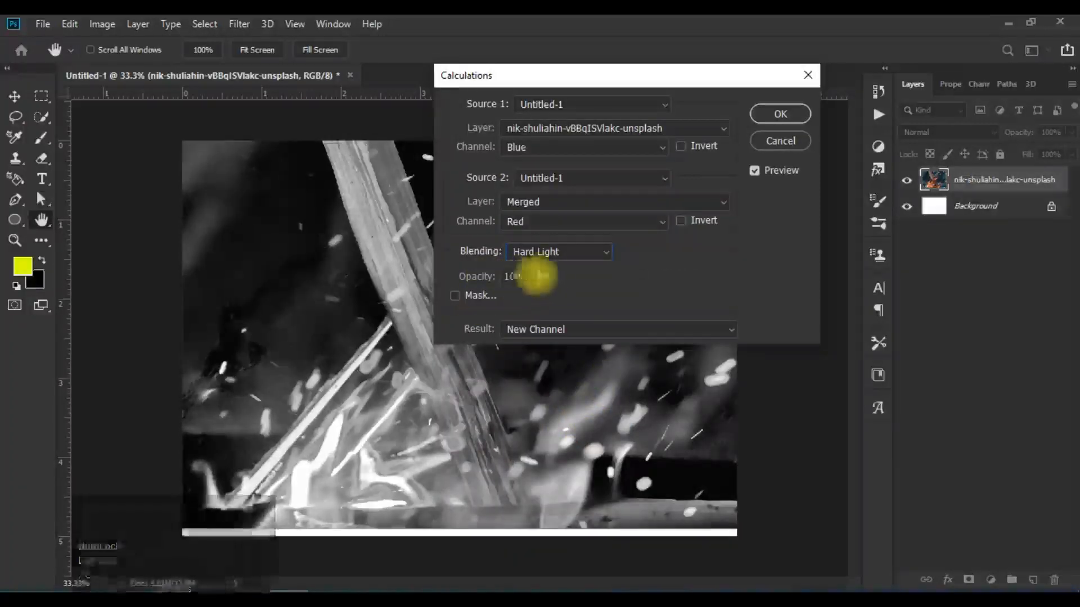
double_click(513, 276)
scroll(521, 277, "down", 2)
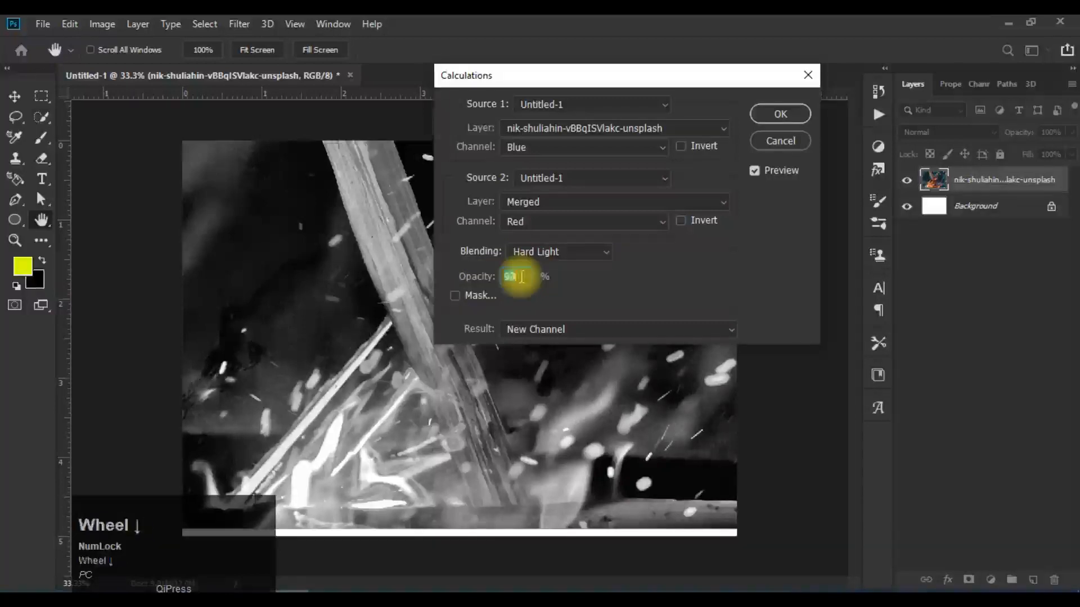
scroll(521, 276, "down", 8)
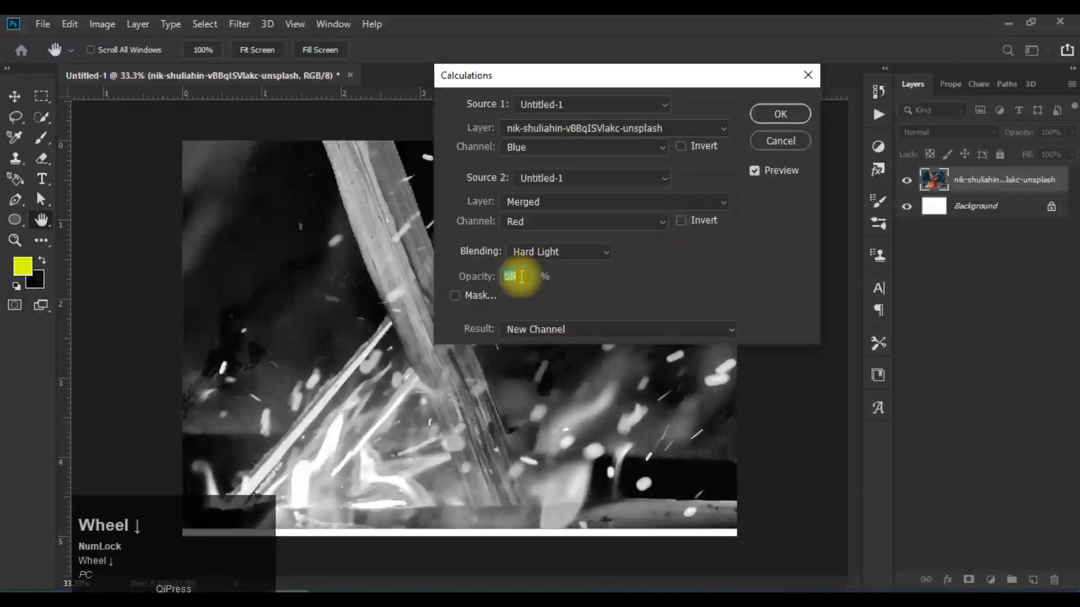
scroll(522, 277, "down", 20)
scroll(521, 277, "up", 8)
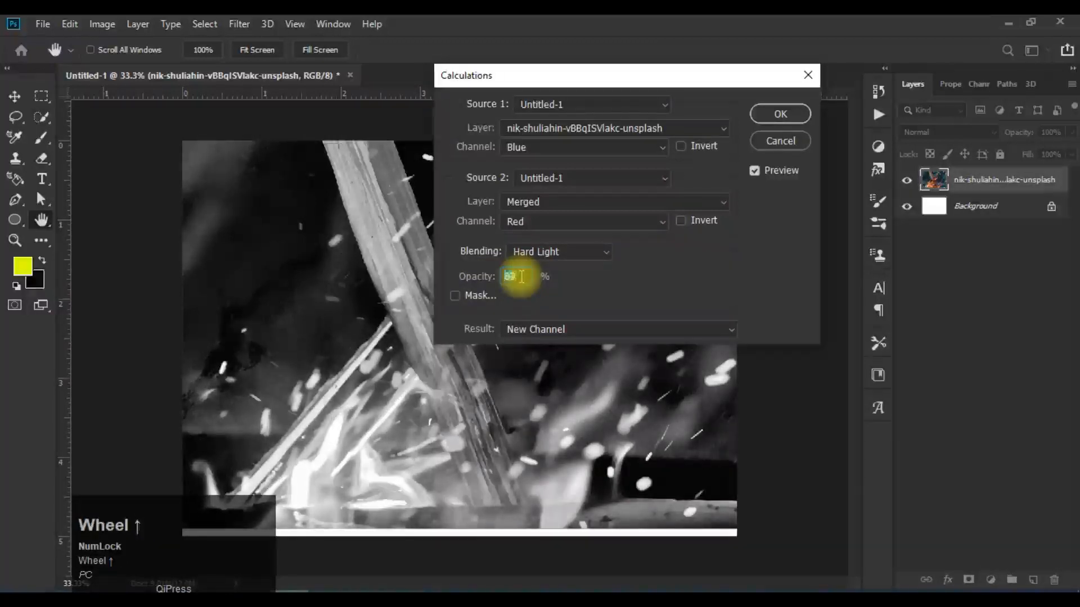
Step: Enable the mask in Calculations and compare its Red, Green and Blue channels, leaving Blue selected
left_click(455, 295)
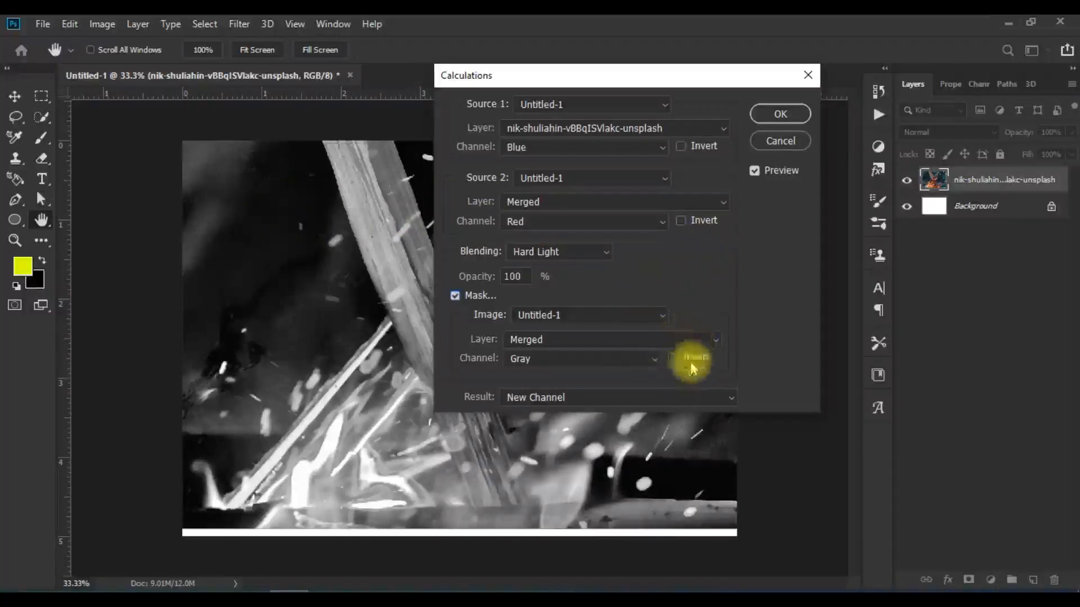
left_click(647, 362)
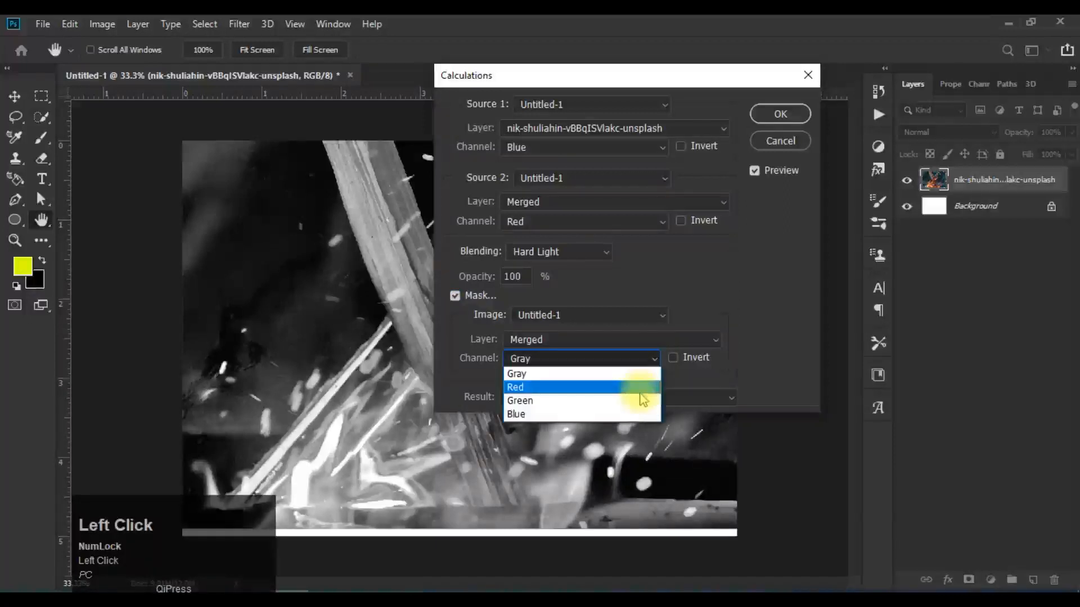
left_click(639, 388)
left_click(587, 360)
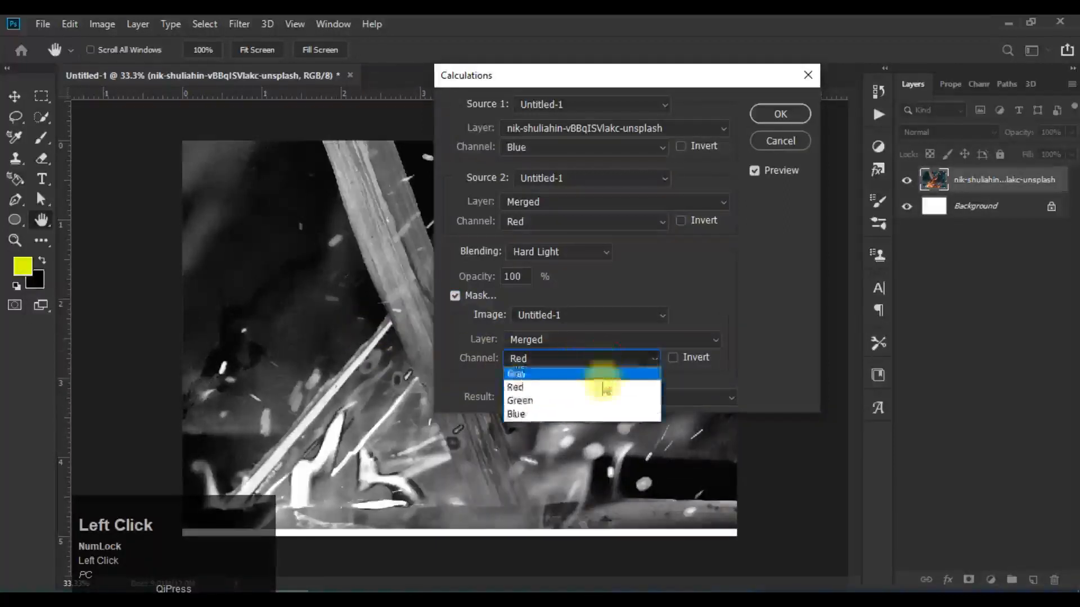
left_click(619, 401)
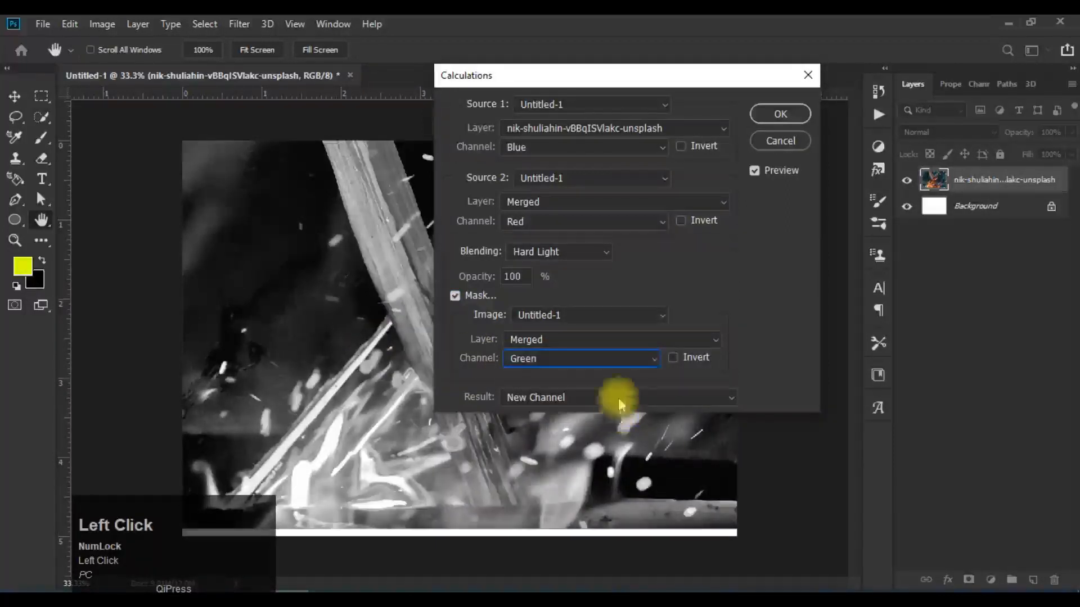
left_click(650, 363)
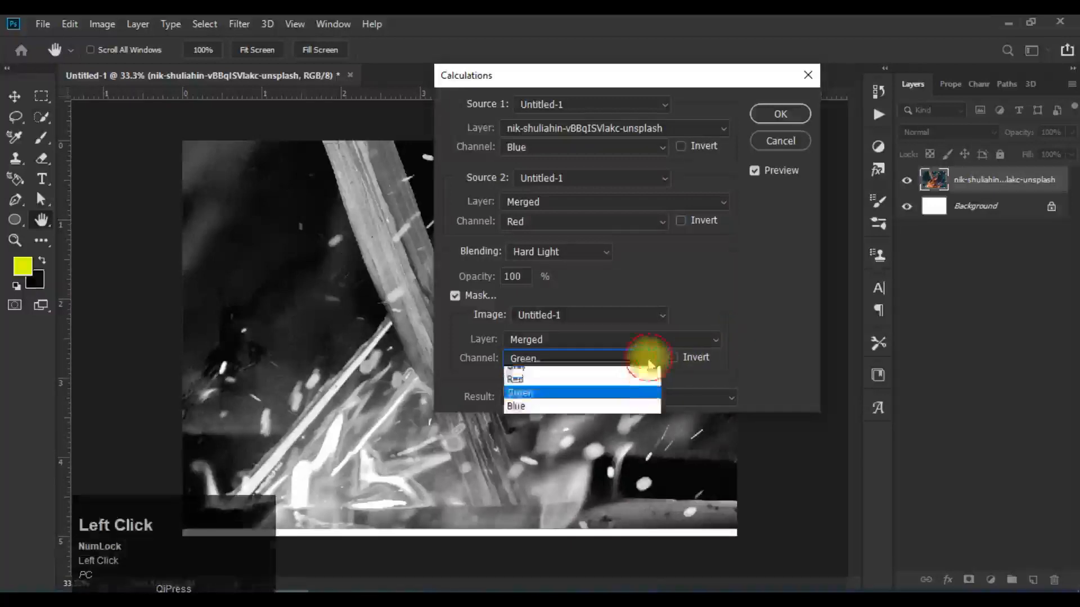
left_click(637, 414)
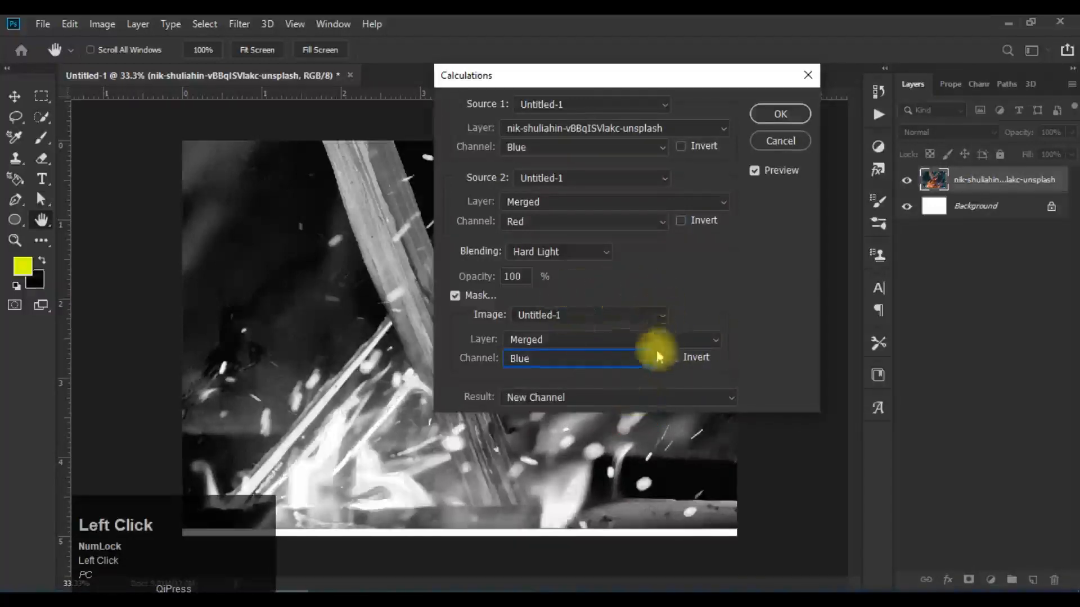
left_click(574, 355)
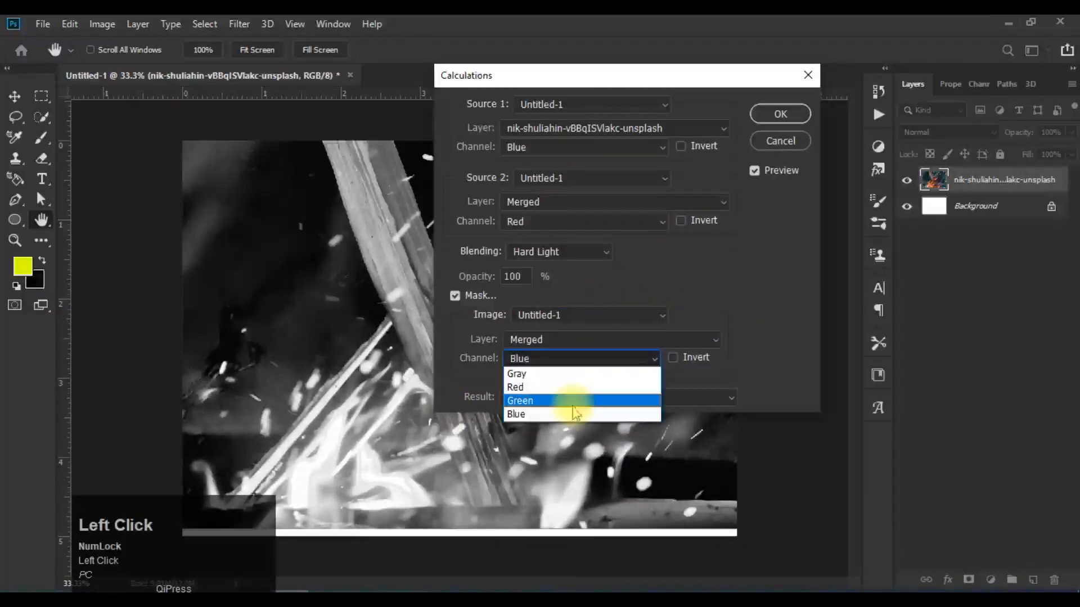
left_click(579, 402)
left_click(588, 357)
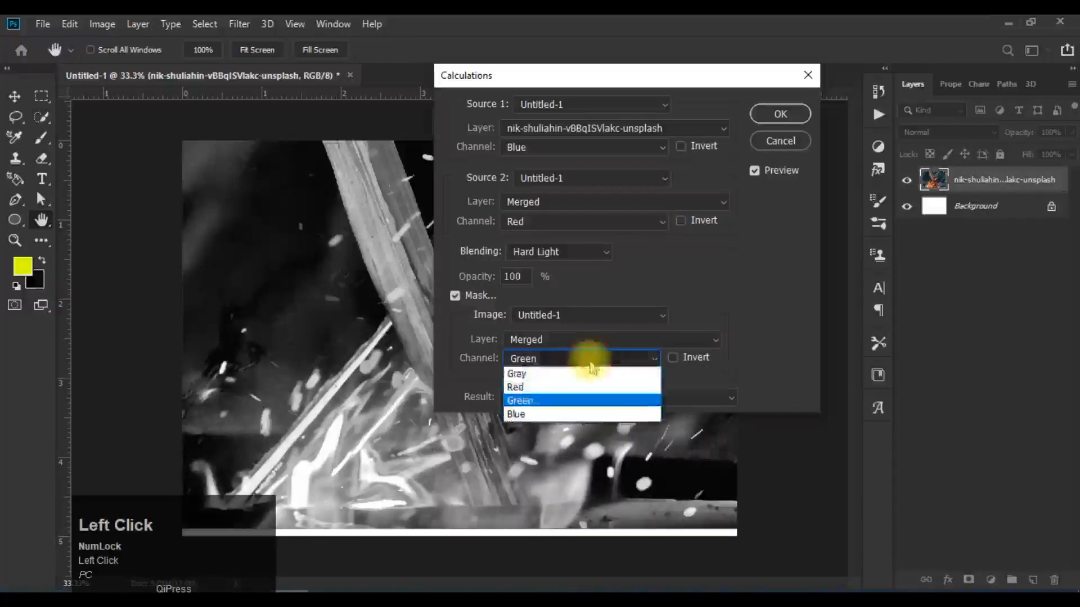
left_click(586, 412)
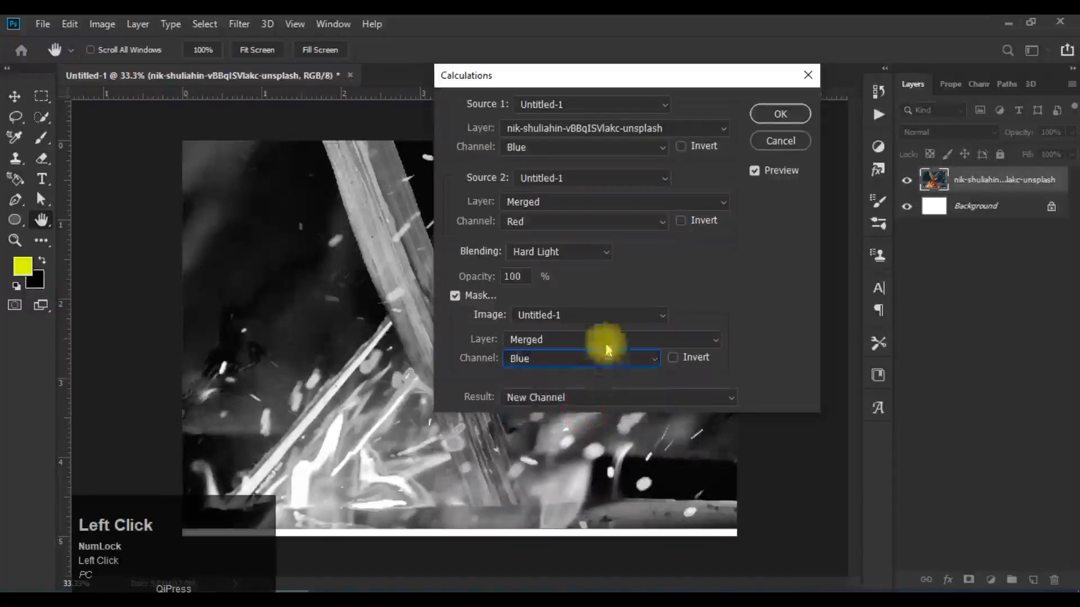
Step: Preview Vivid Light blending with the Blue mask channel's Invert on and off, and cancel Calculations
left_click(579, 250)
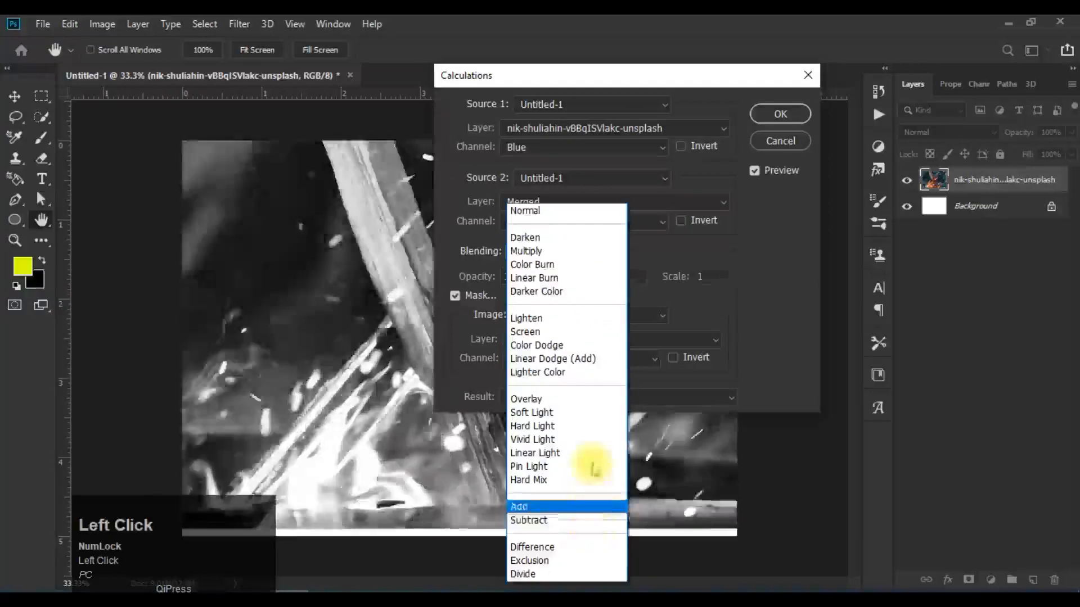
left_click(590, 441)
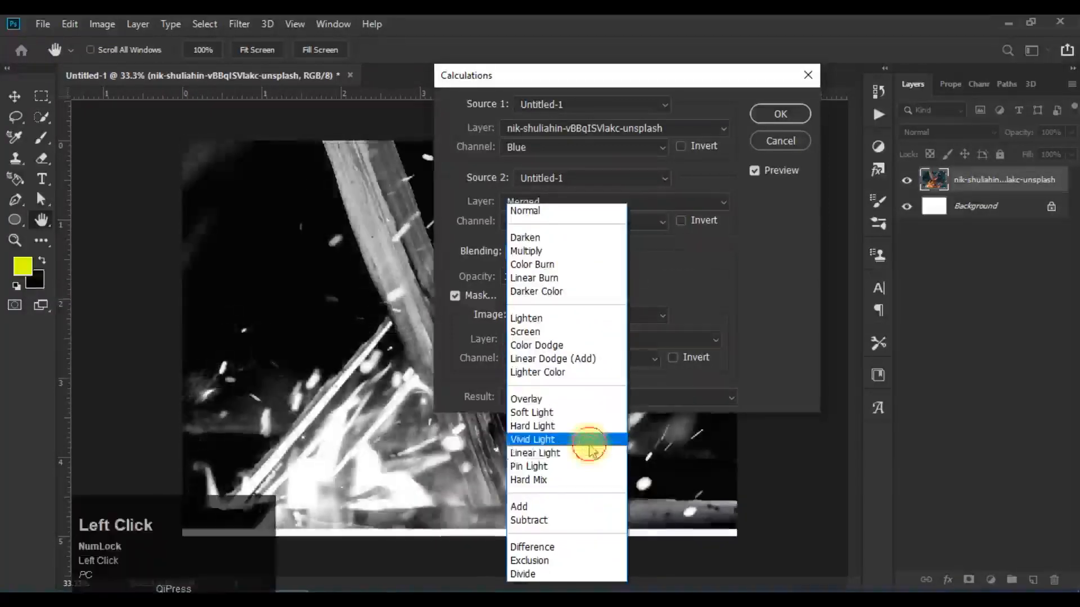
left_click(680, 358)
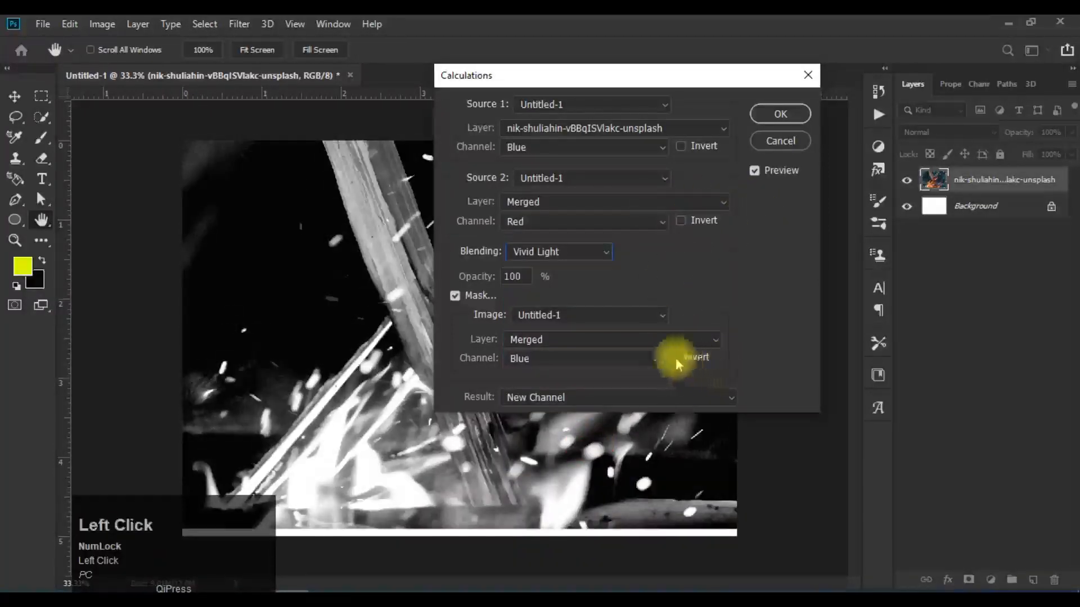
left_click(676, 359)
left_click(675, 359)
left_click(674, 359)
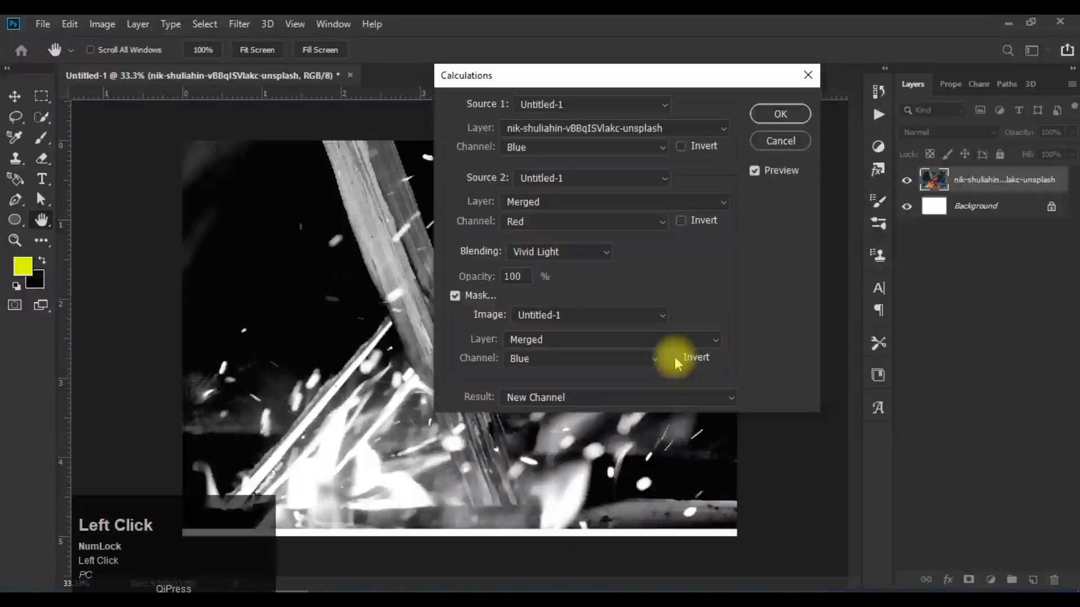
left_click(674, 358)
left_click(674, 358)
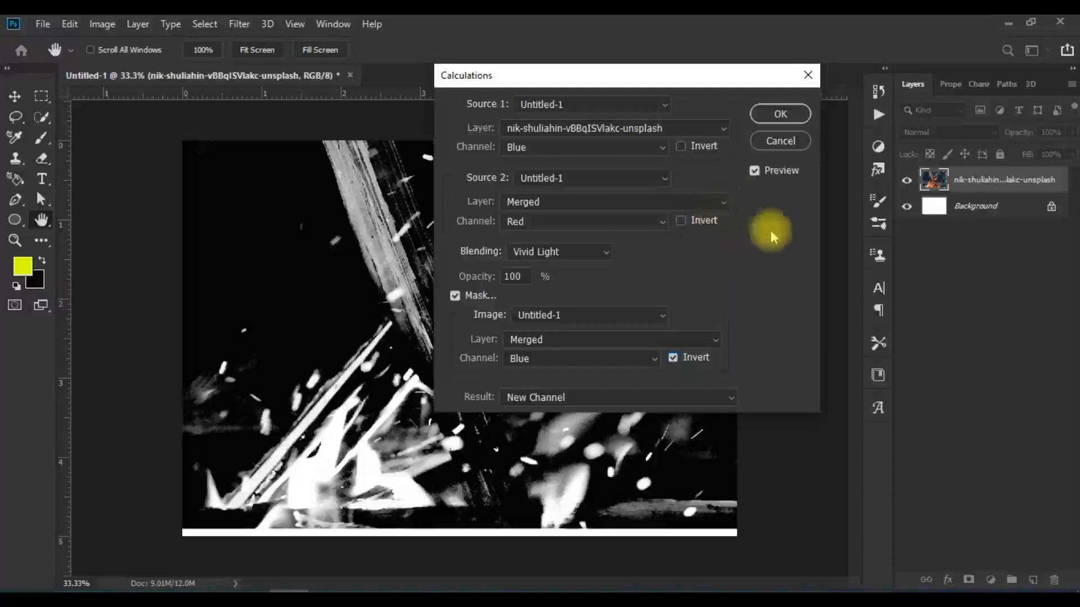
left_click(779, 143)
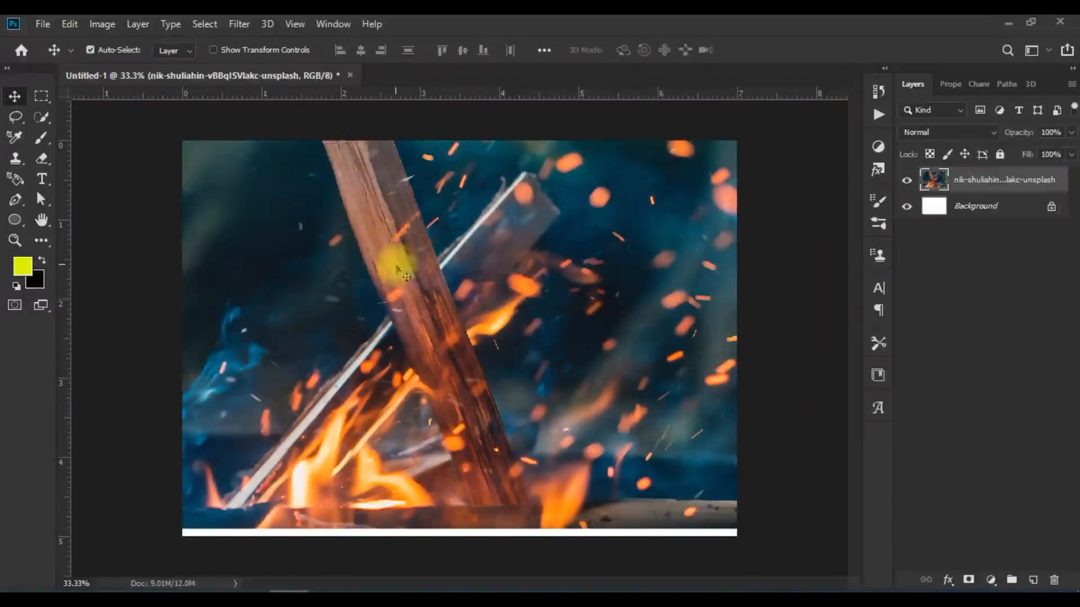
mouse_move(512, 339)
left_mouse_down()
mouse_move(512, 355)
mouse_move(513, 344)
left_mouse_up()
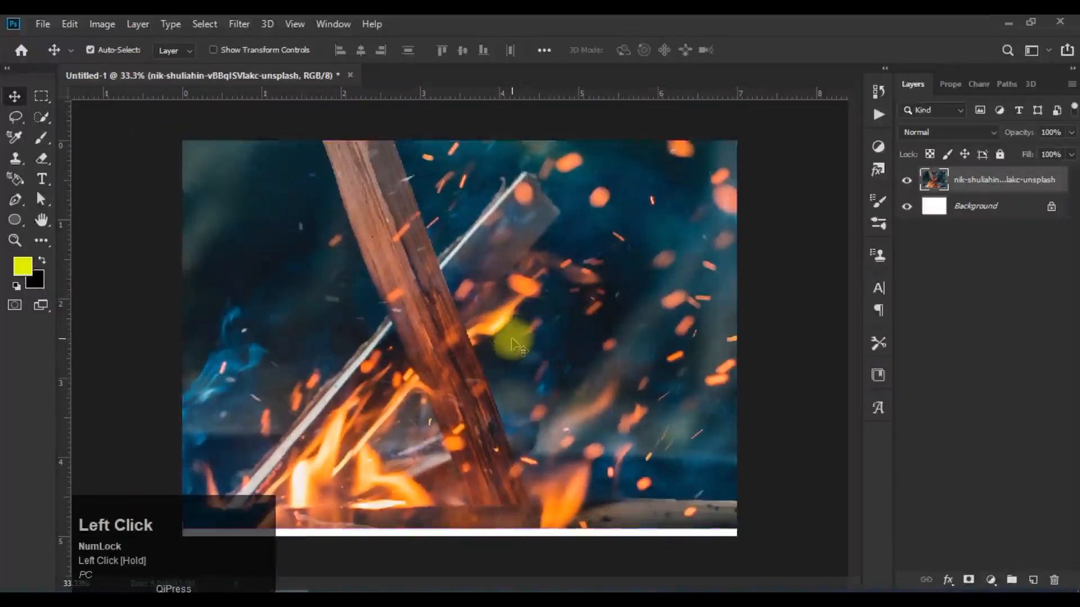